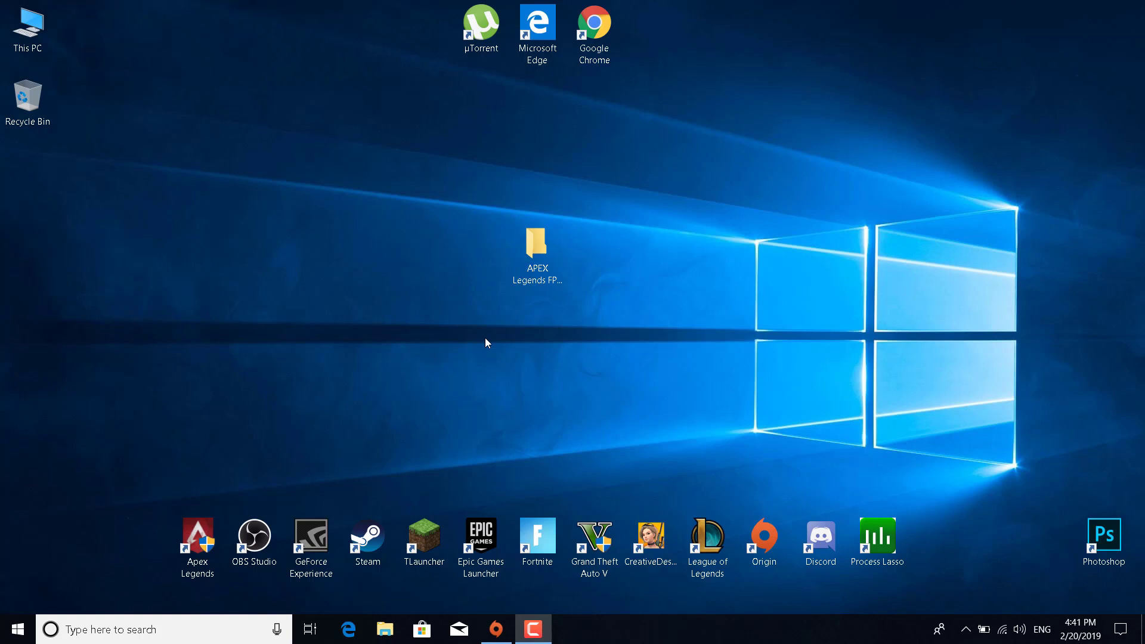
- Open the properties of Local Disk (C:) from This PC and start Disk Cleanup for that drive
click(485, 342)
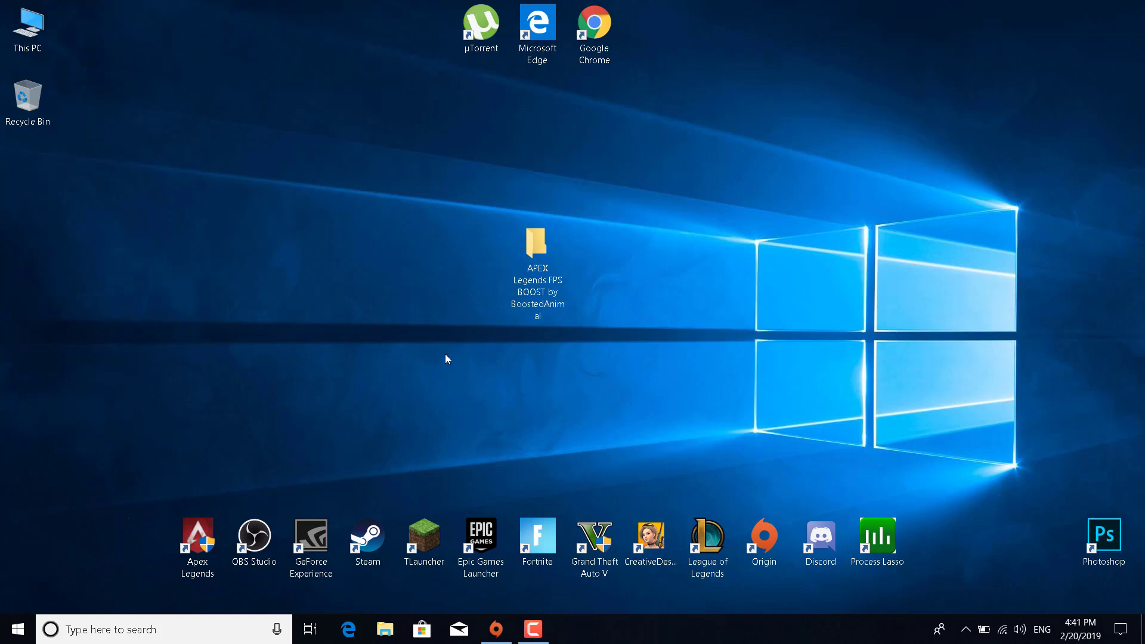
click(13, 36)
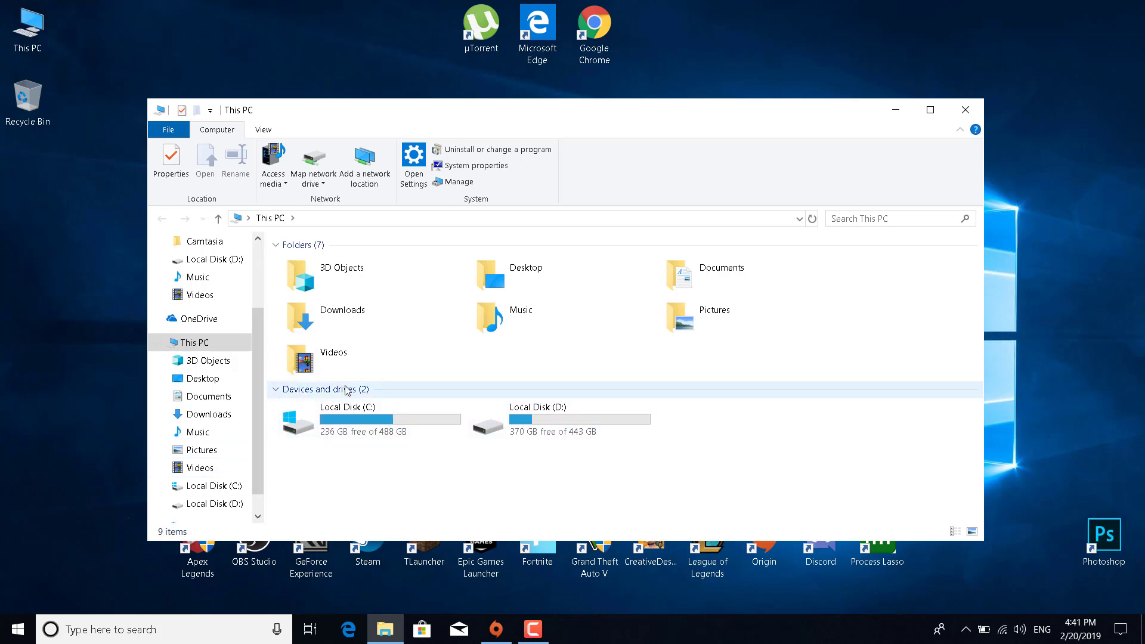
click(356, 417)
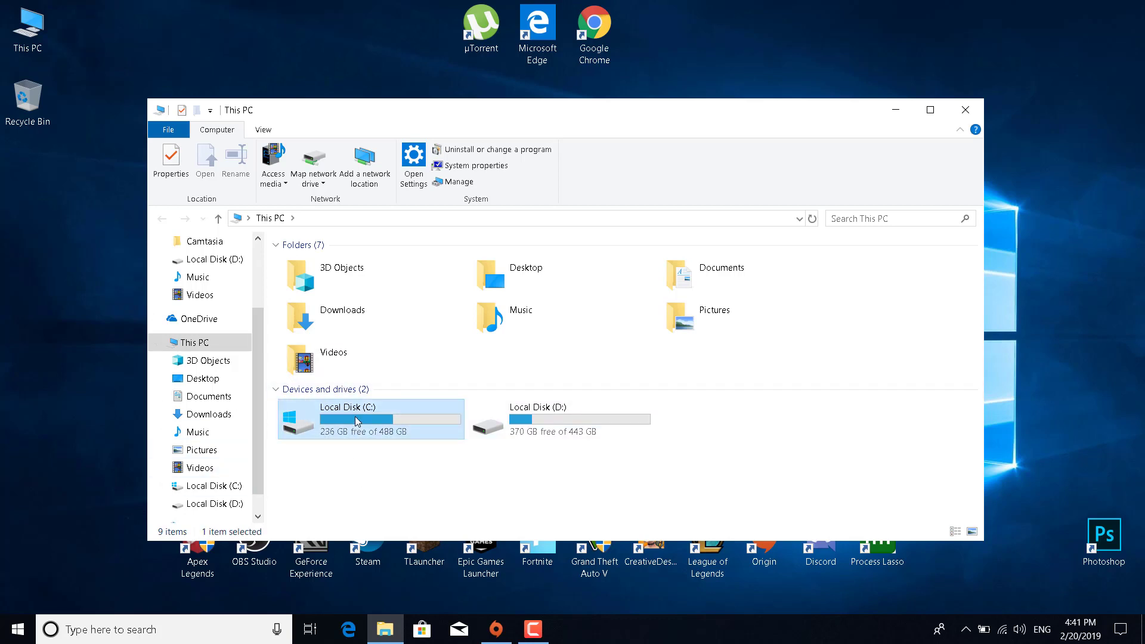
right_click(355, 419)
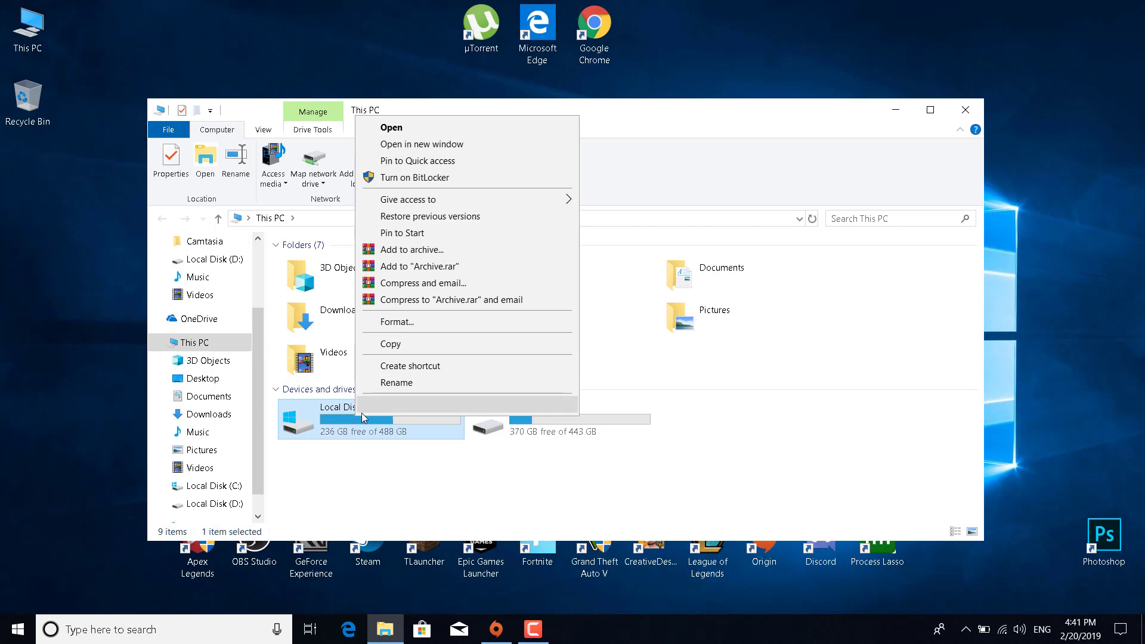
click(400, 405)
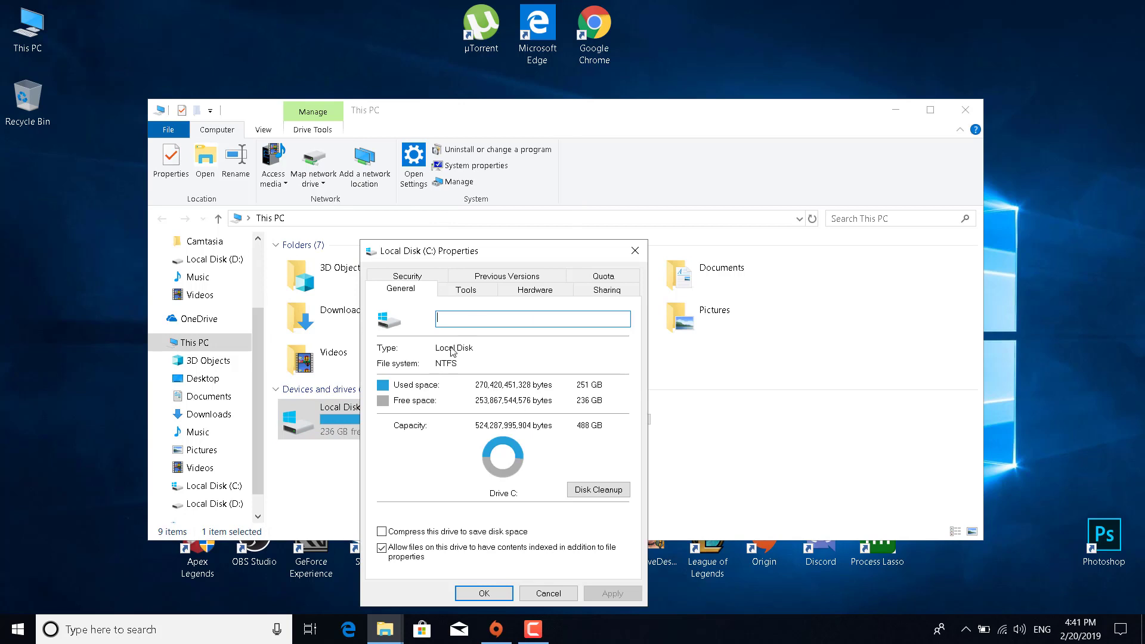
drag(511, 251, 534, 162)
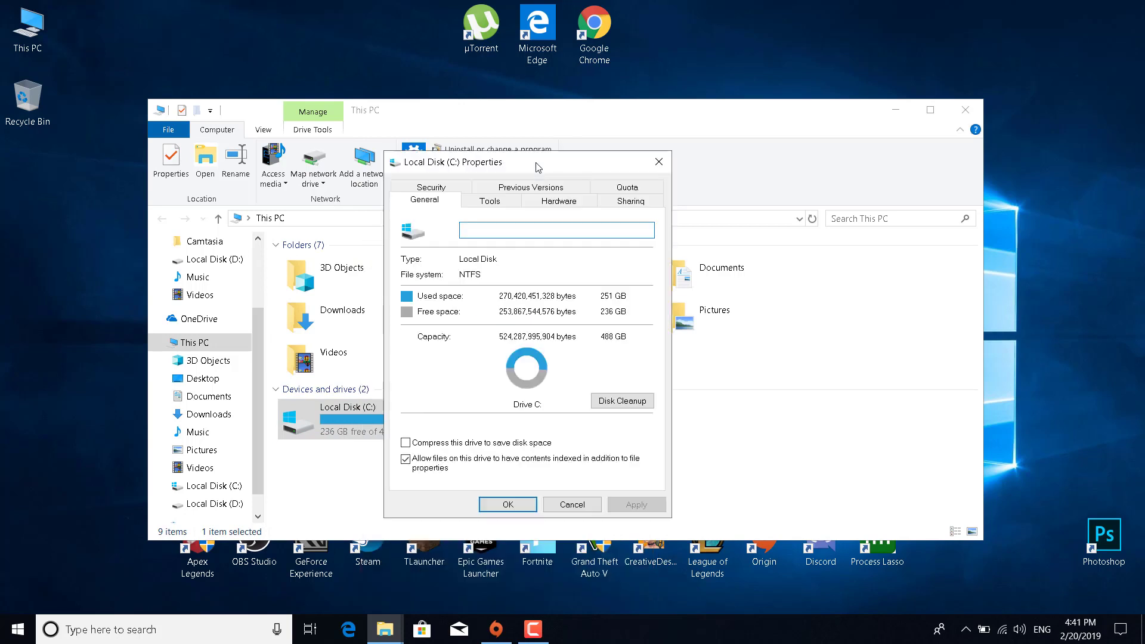
click(624, 408)
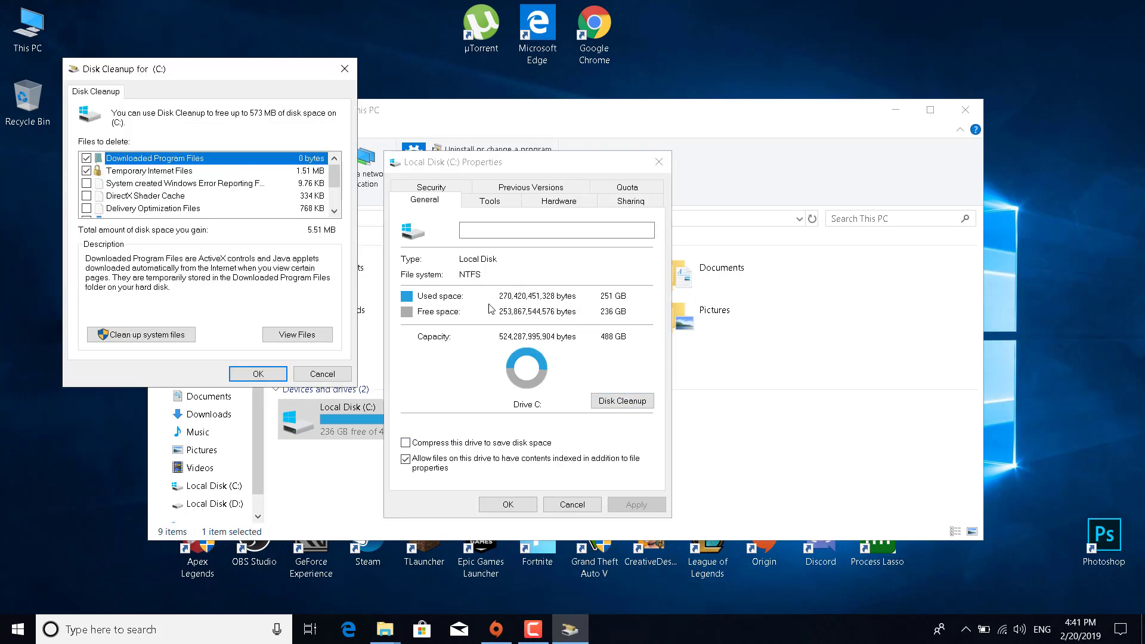
drag(248, 74, 552, 142)
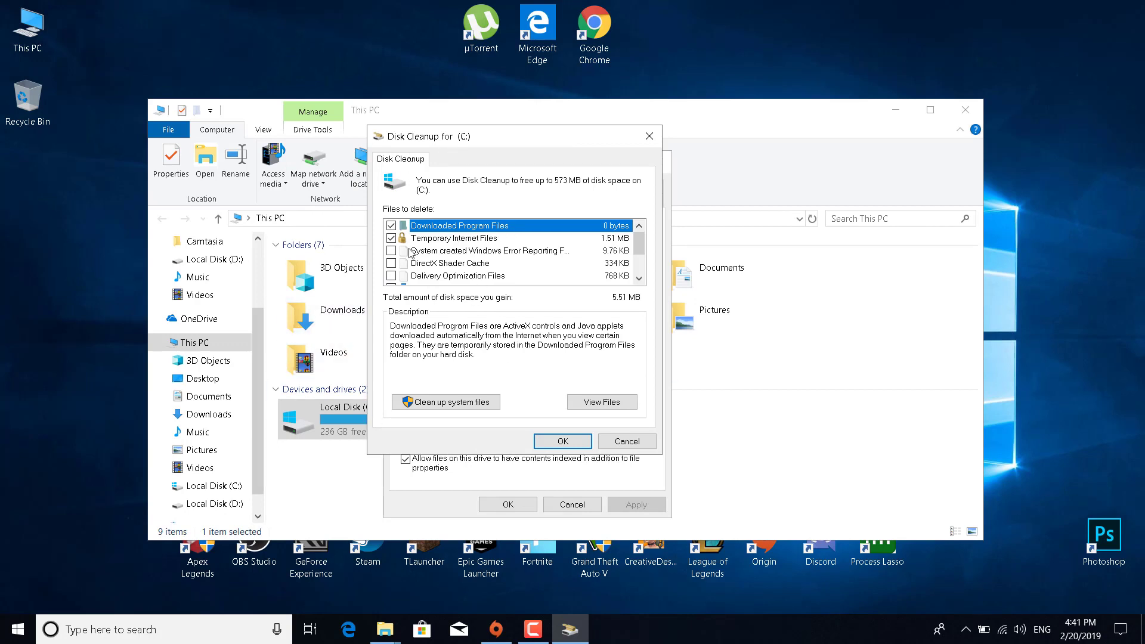
- Mark all file categories for deletion in Disk Cleanup except Downloads, including DirectX Shader Cache, Recycle Bin and Temporary files
click(392, 263)
click(392, 275)
scroll(393, 275, down, 1)
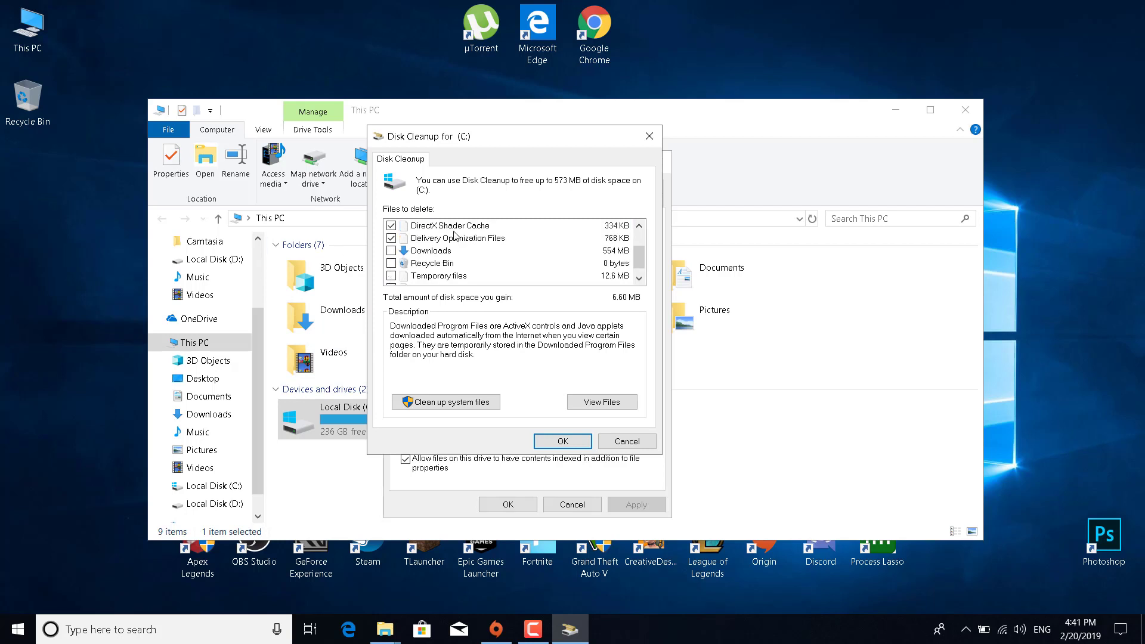
click(391, 251)
click(391, 263)
click(391, 276)
scroll(392, 278, down, 1)
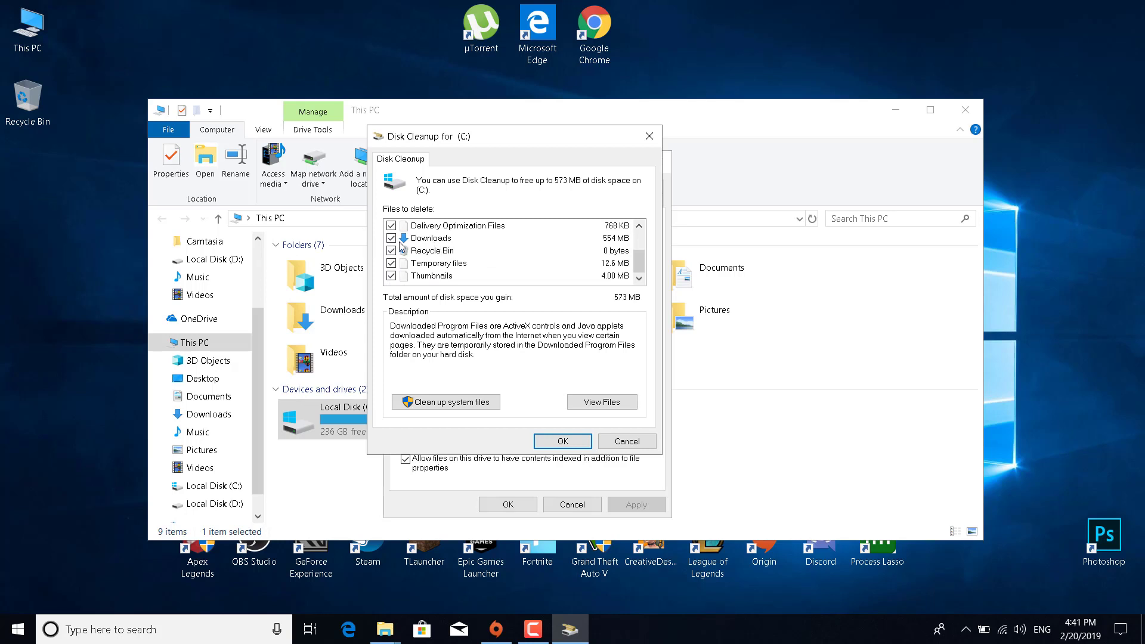
scroll(456, 254, up, 1)
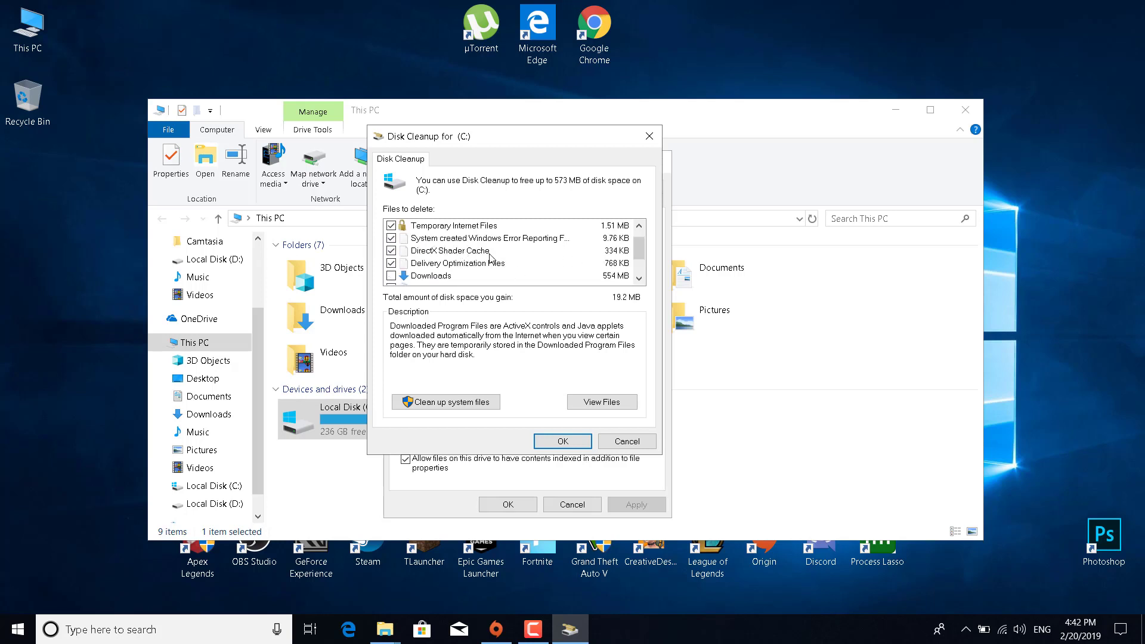
scroll(492, 256, down, 1)
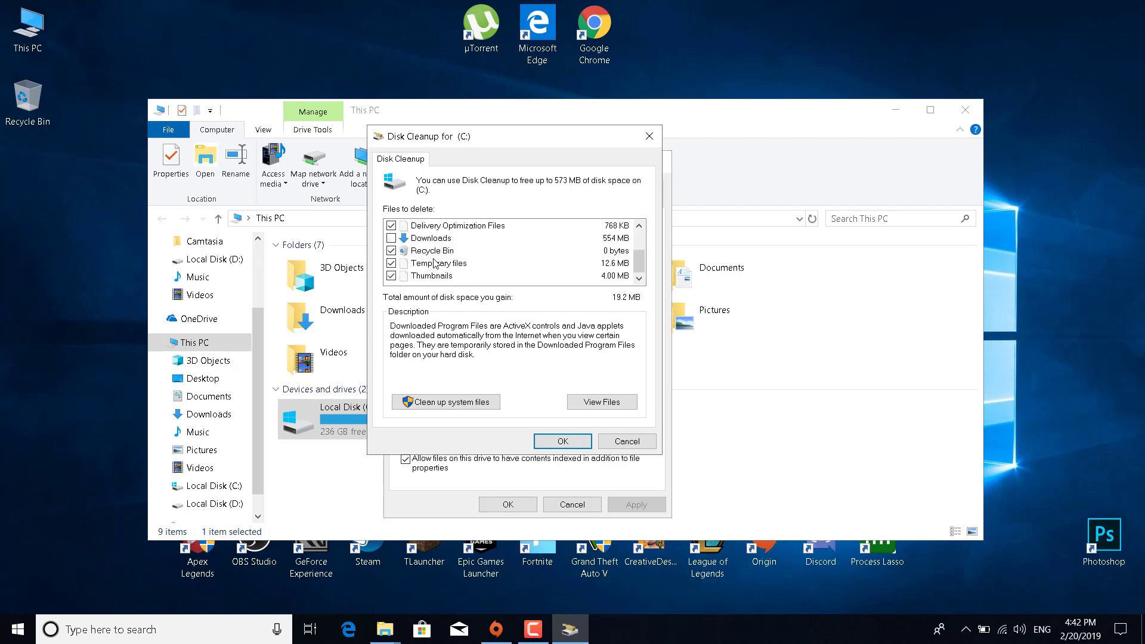
scroll(445, 256, up, 2)
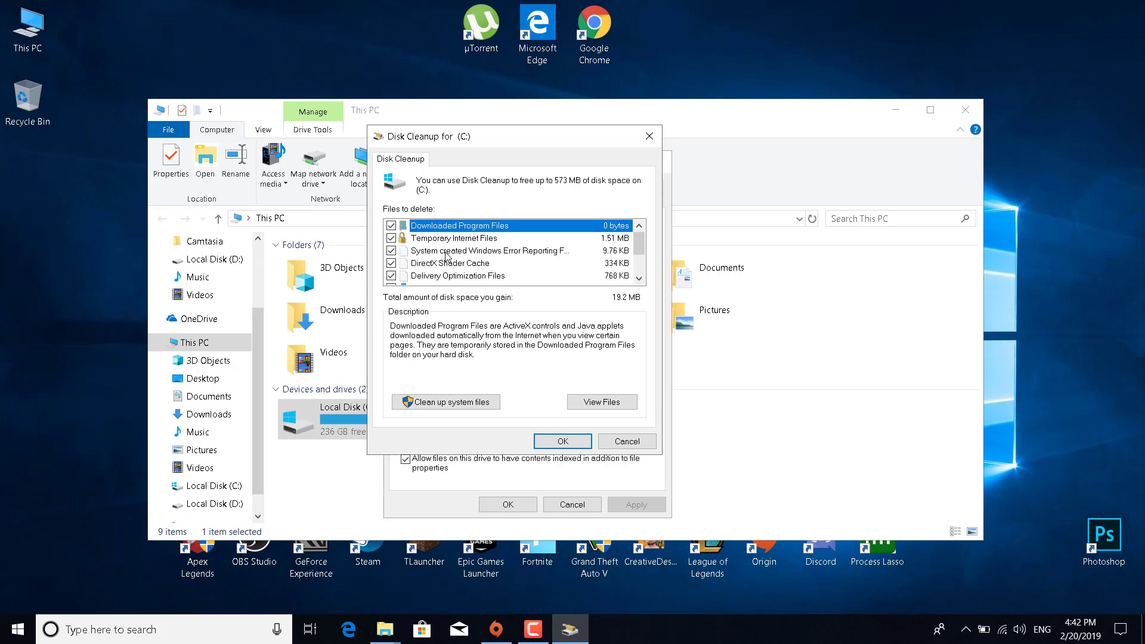
scroll(401, 251, down, 1)
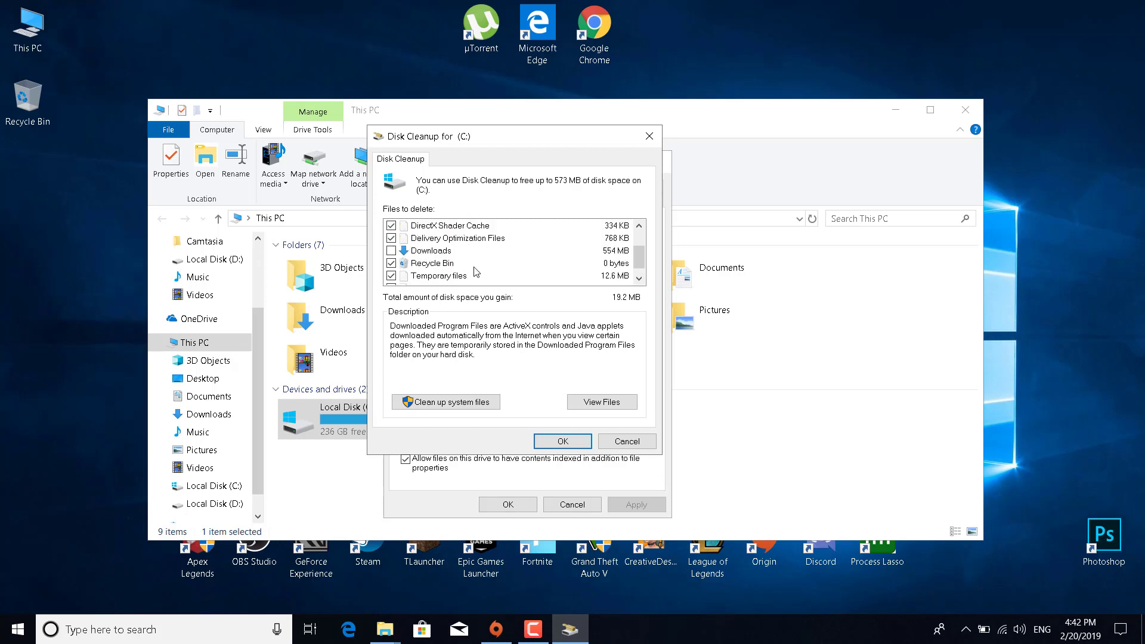
- Run the cleanup with permanent deletion of the marked files, and close the drive properties and This PC windows
click(556, 441)
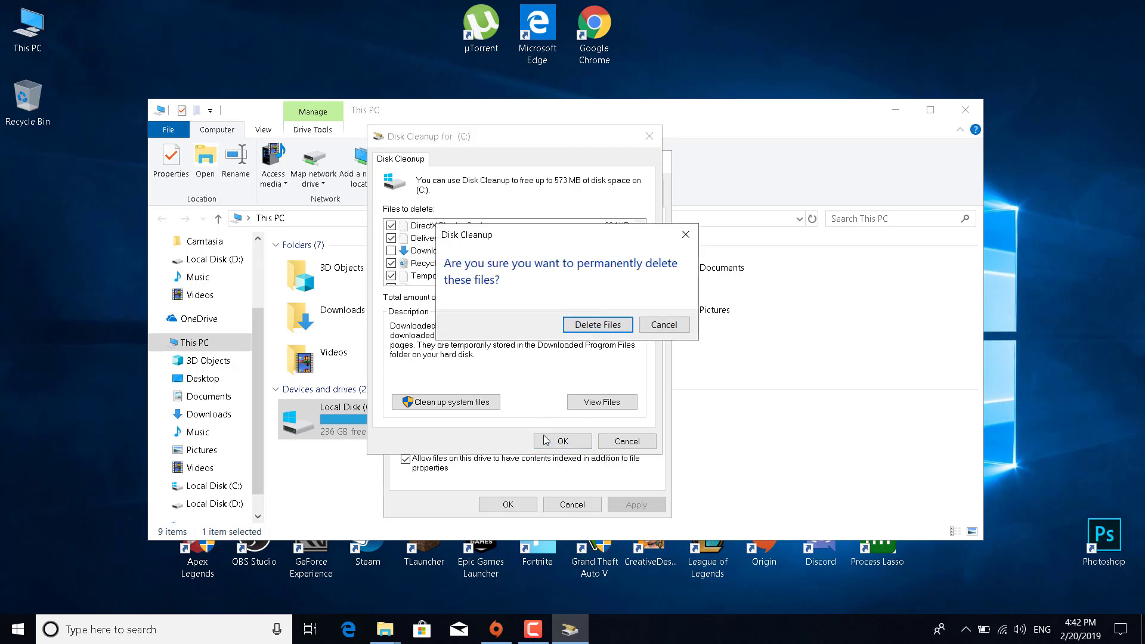
click(611, 328)
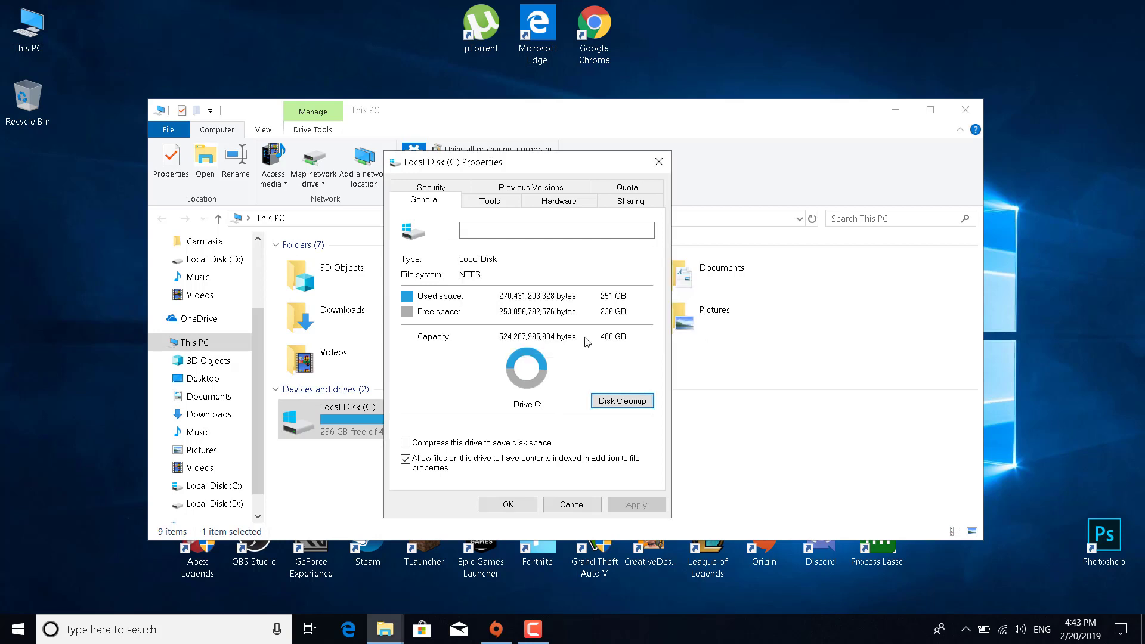
click(658, 162)
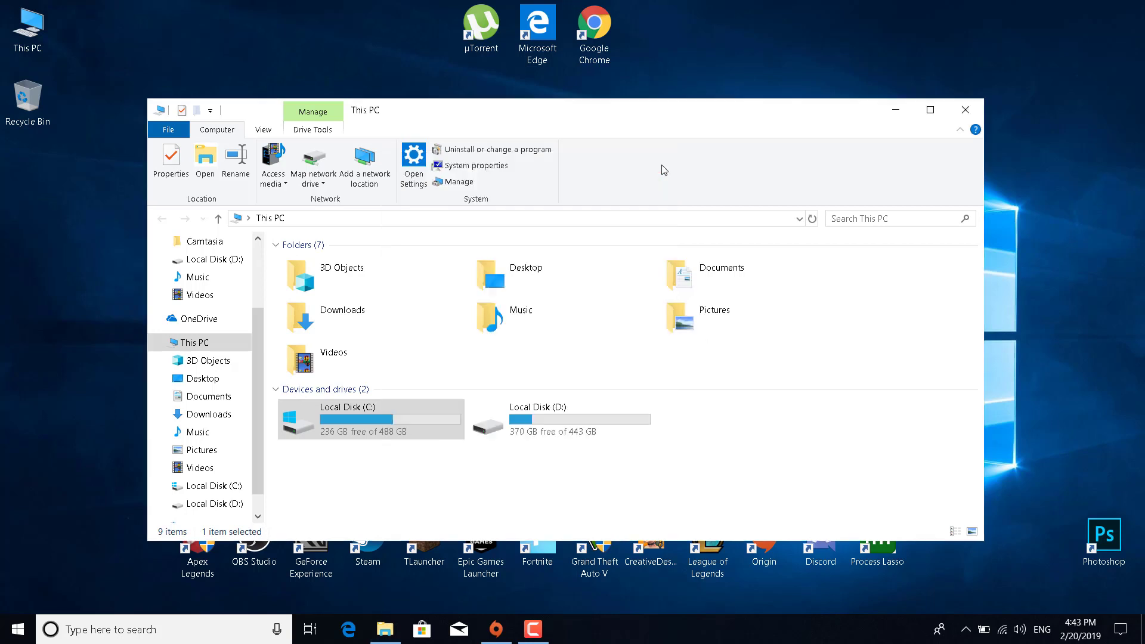
click(966, 112)
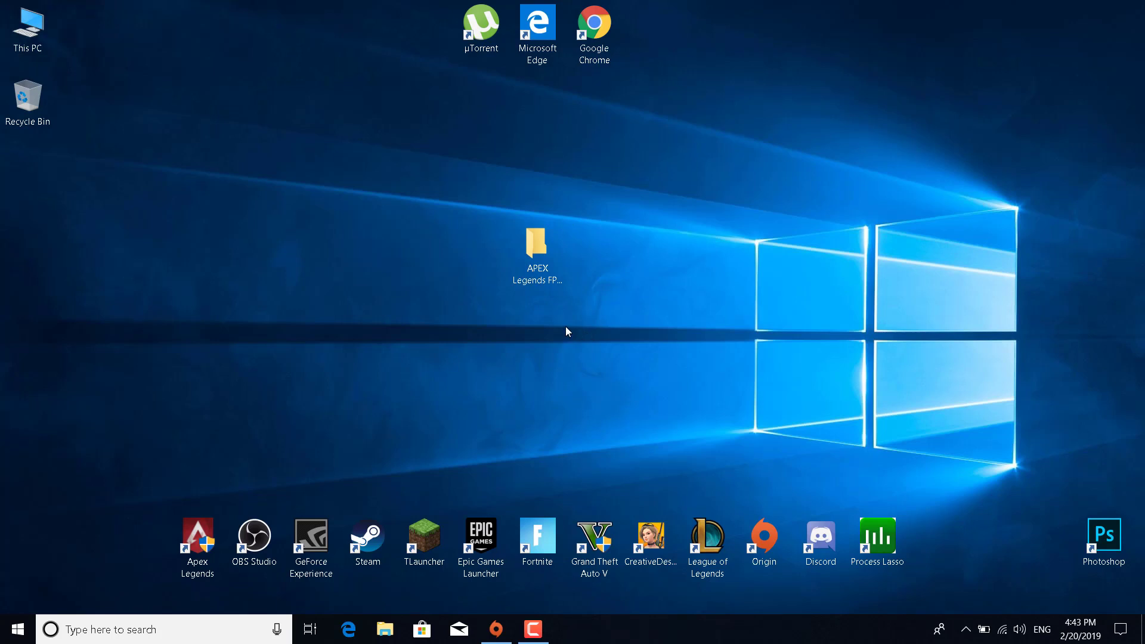
- Open Control Panel through the Windows search and go to the System page under System and Security
click(146, 629)
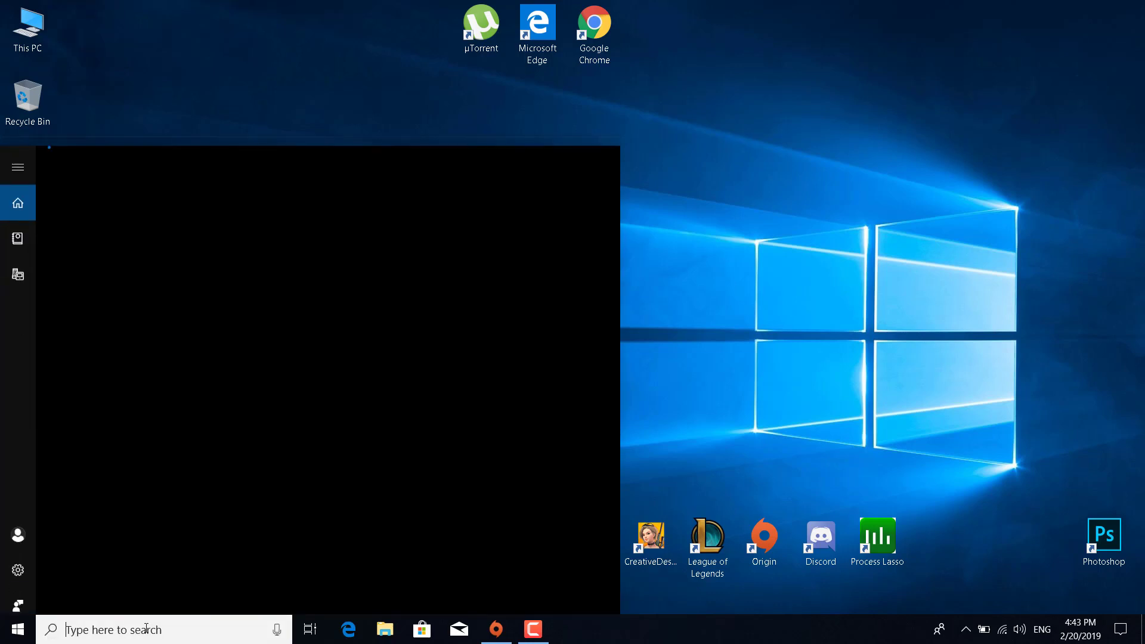
text(Control Panel)
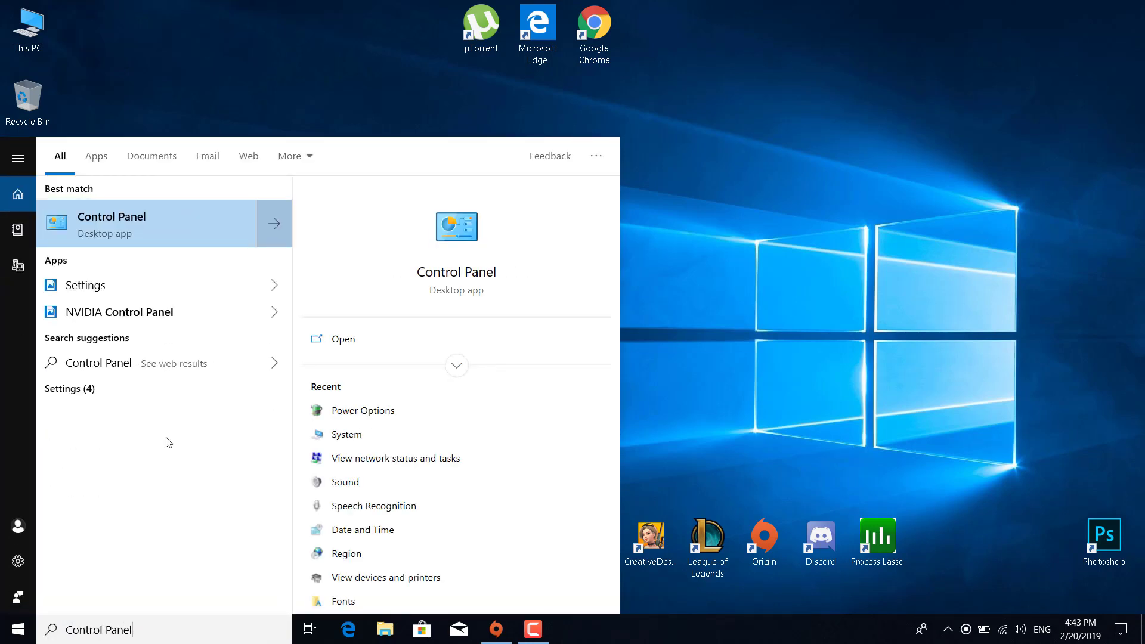
click(133, 226)
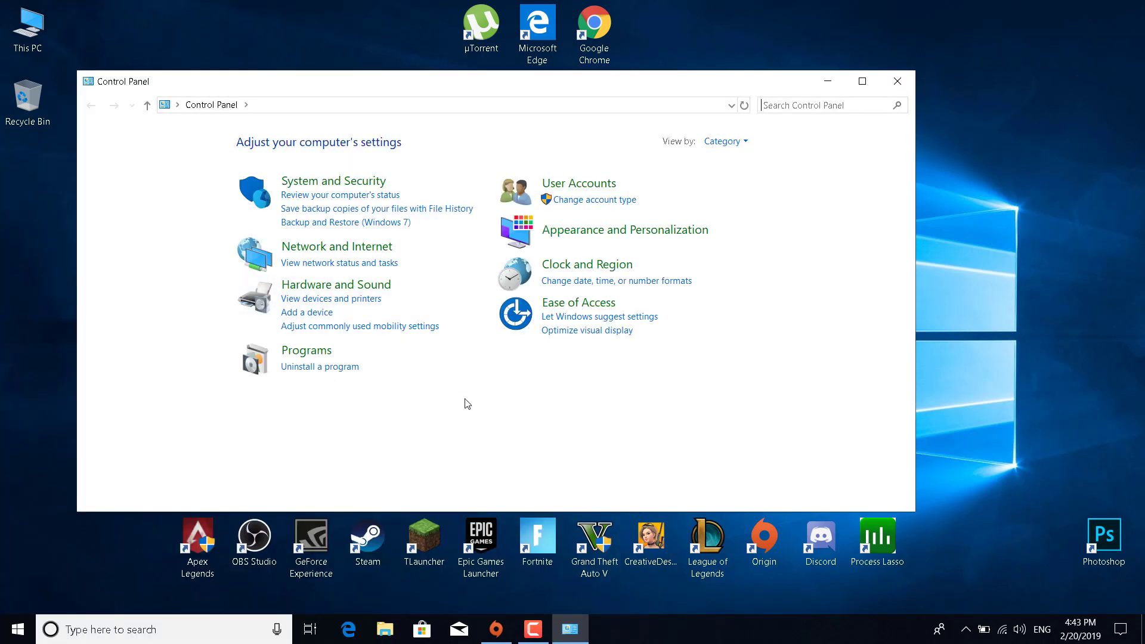
click(321, 182)
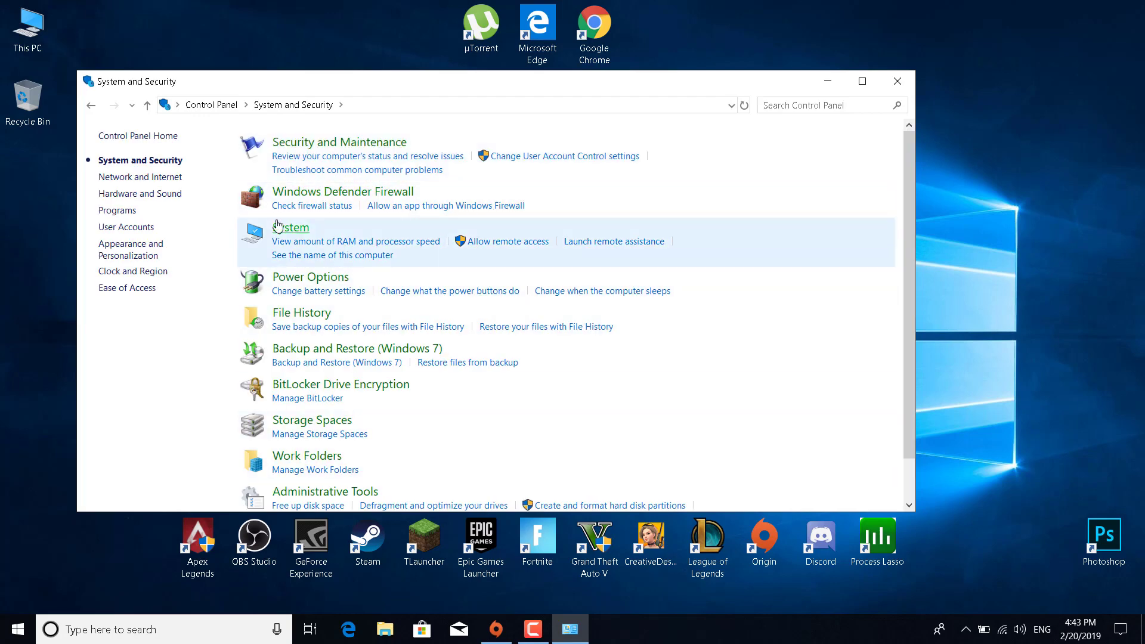
click(306, 233)
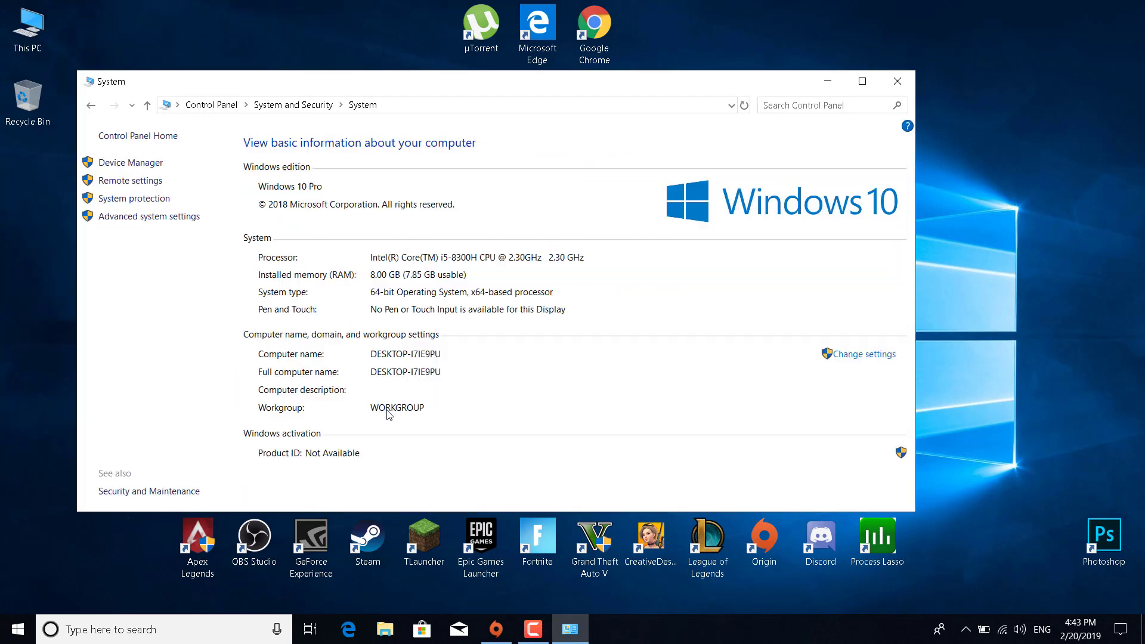
drag(447, 78, 561, 79)
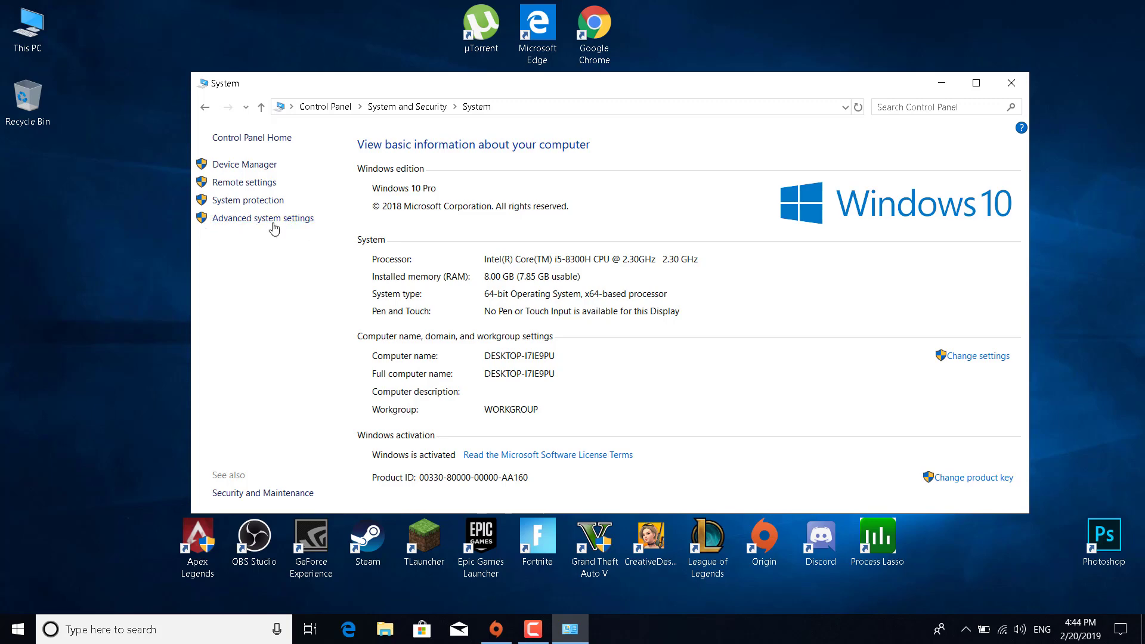
- Open the Performance Options dialog from the advanced system settings
click(292, 218)
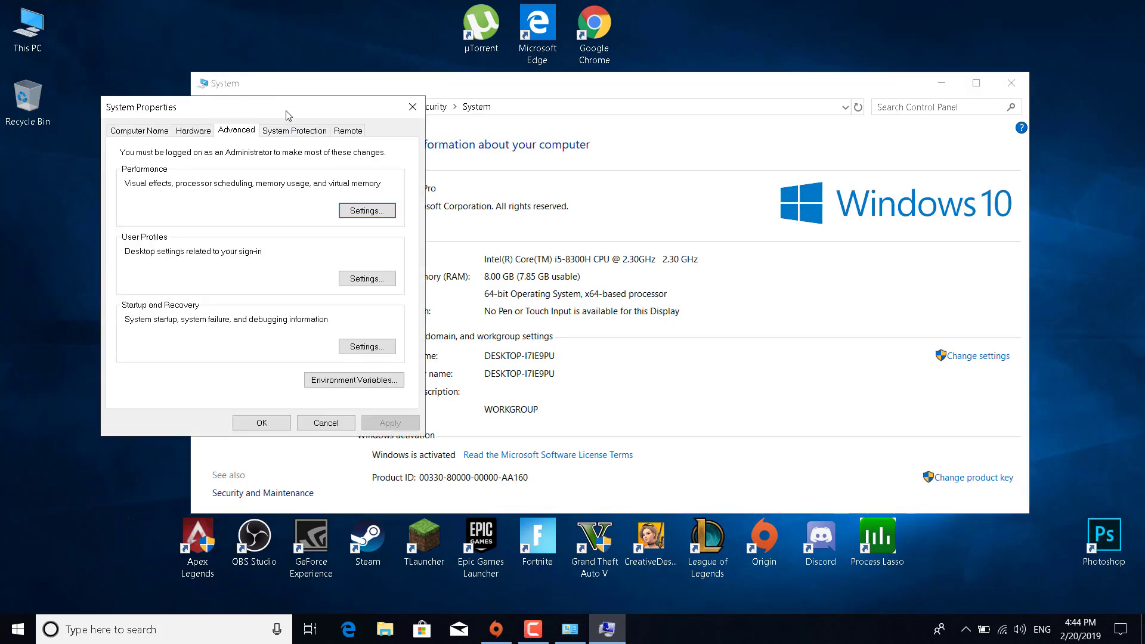
drag(287, 115, 564, 123)
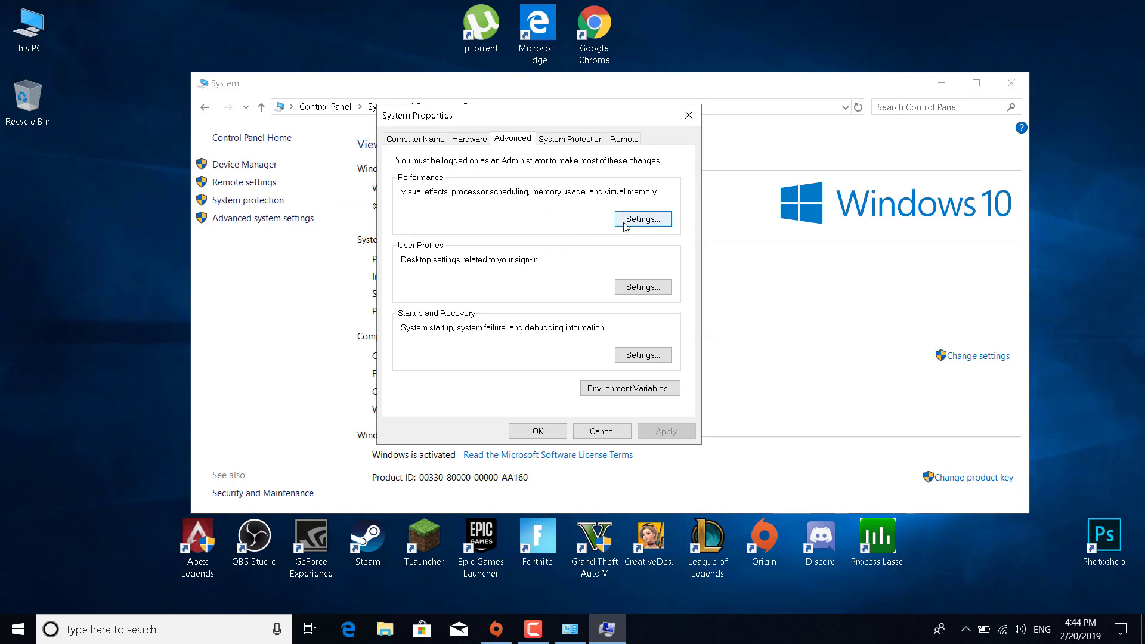
click(654, 225)
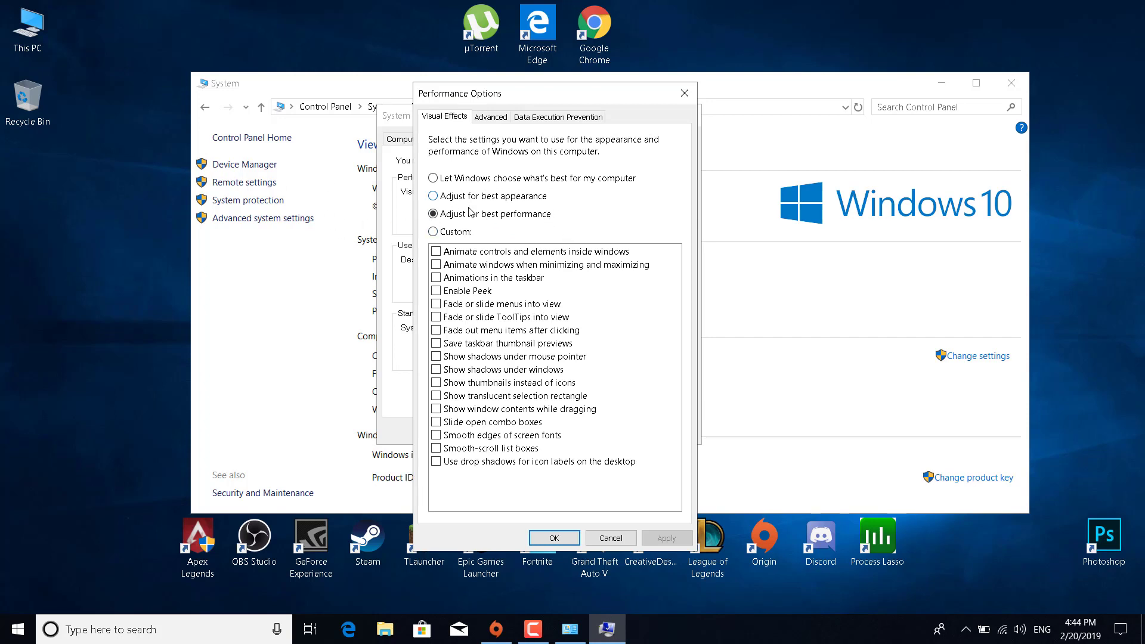
- Apply the "Adjust for best performance" visual effects option and close System Properties and the System window
click(433, 179)
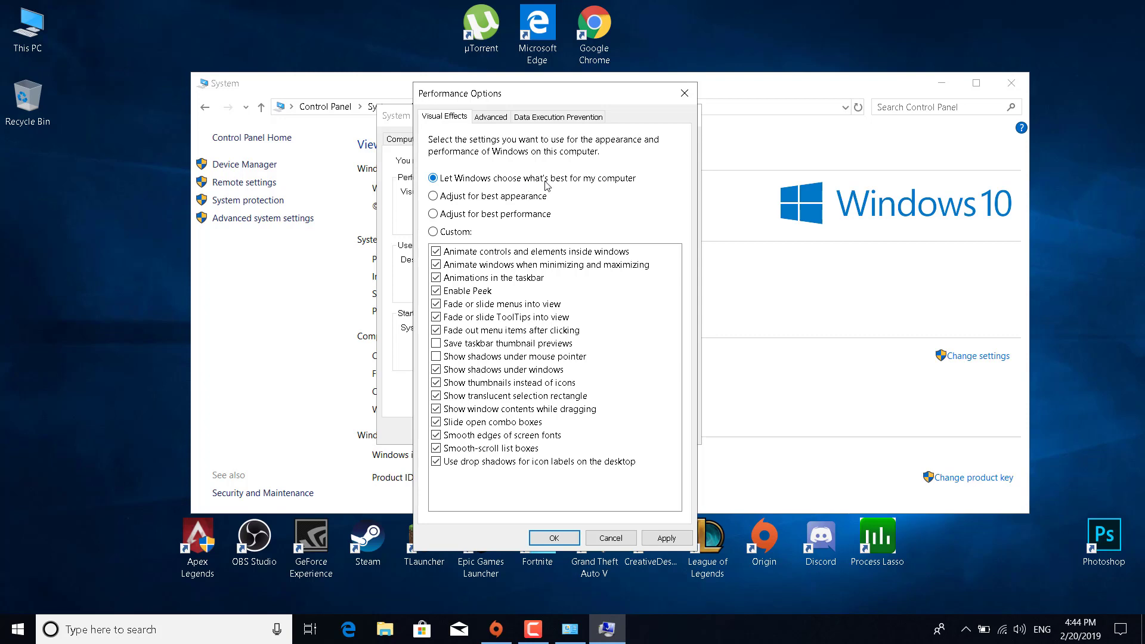
click(446, 215)
click(656, 538)
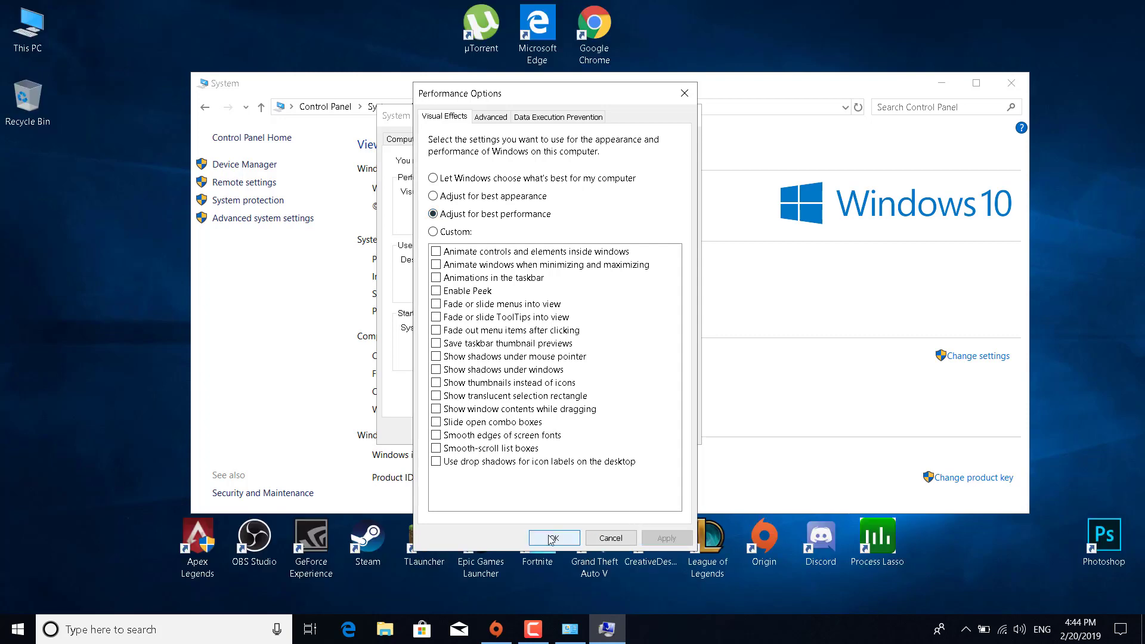
click(548, 538)
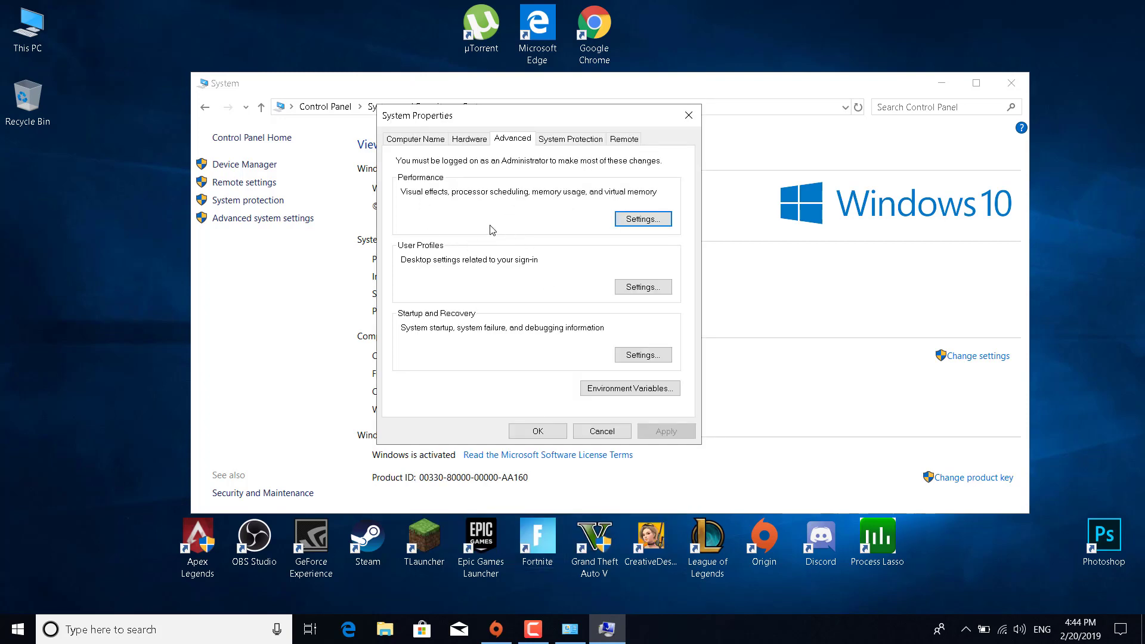
click(688, 117)
click(1010, 83)
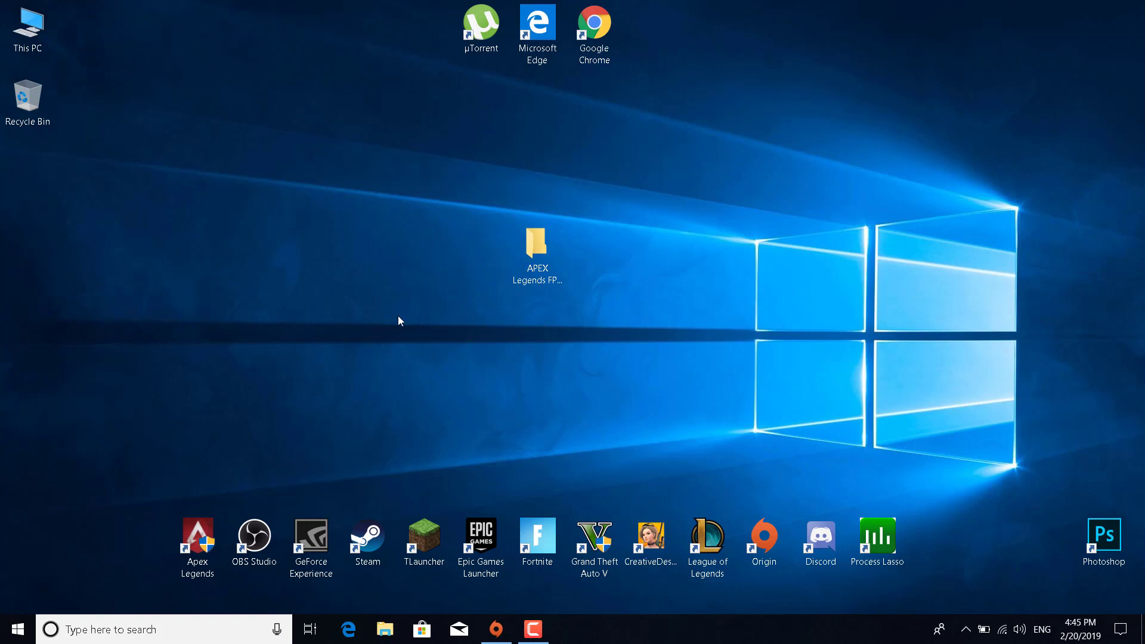
- Reopen Control Panel through the Windows search and search within it for "Power"
click(104, 621)
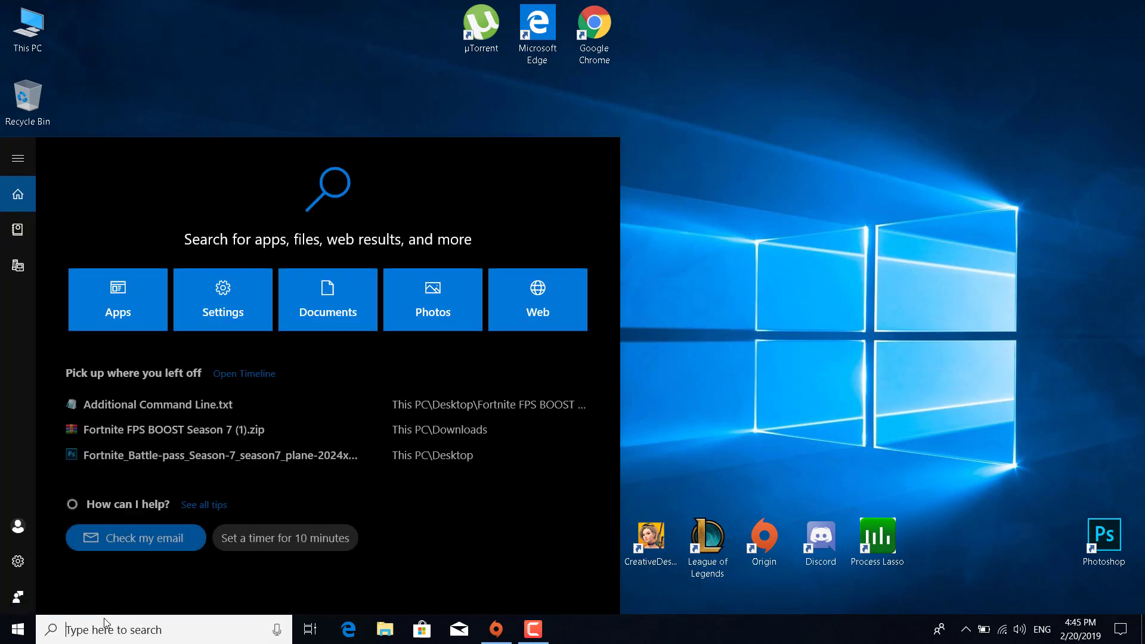
text(control Panel)
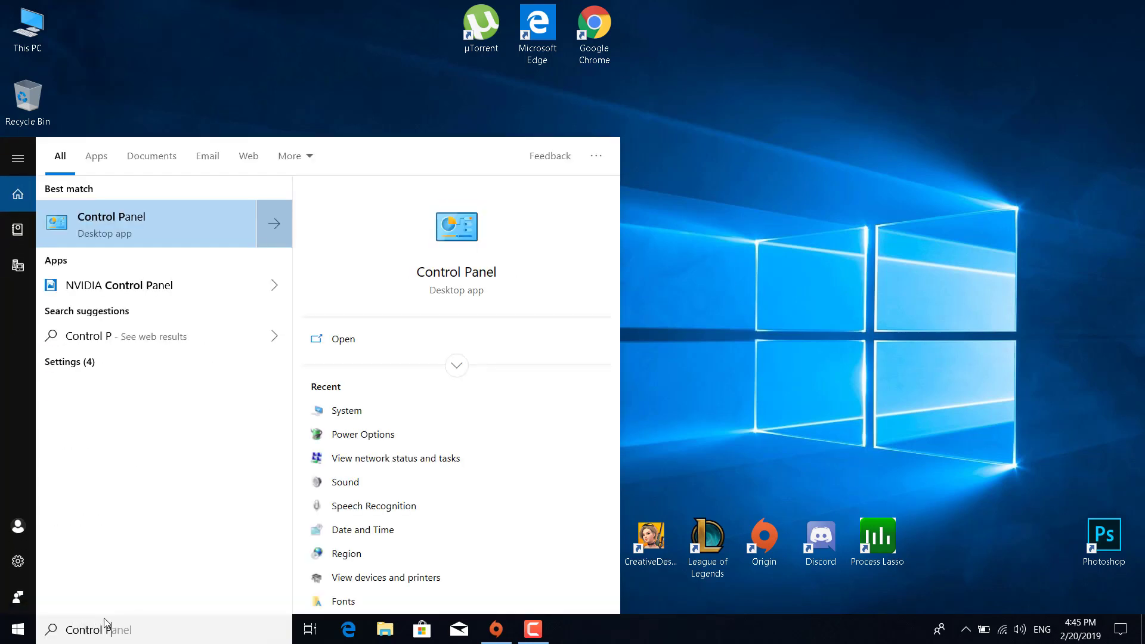
click(116, 223)
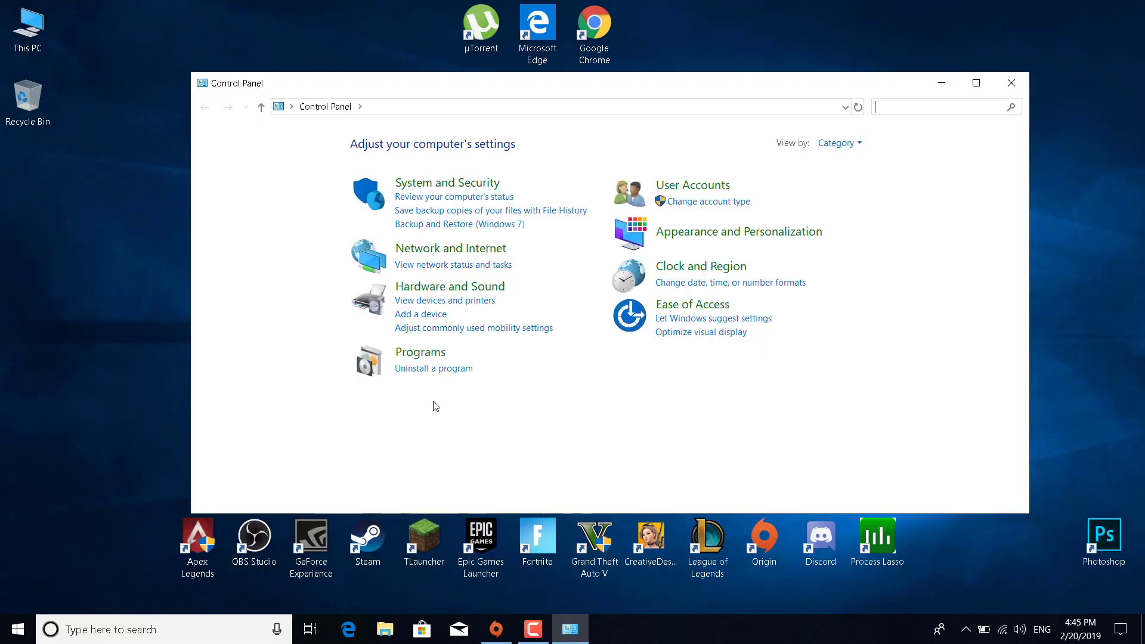
click(894, 110)
text(Power)
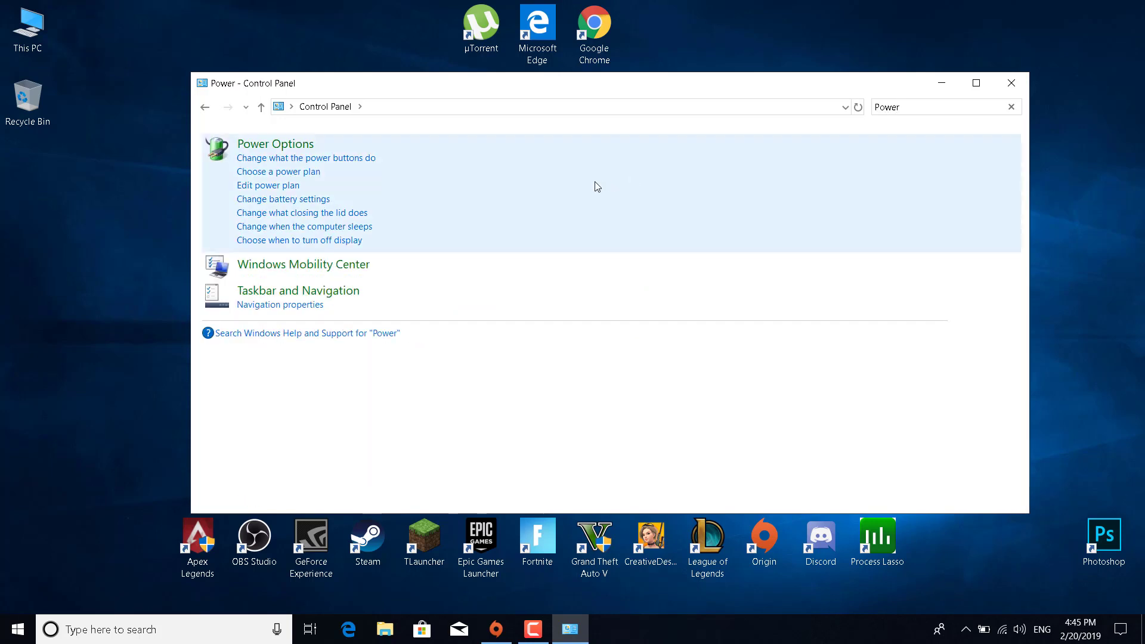
- Open Power Options, check that the Ultimate Performance plan is selected, and close the window
click(287, 150)
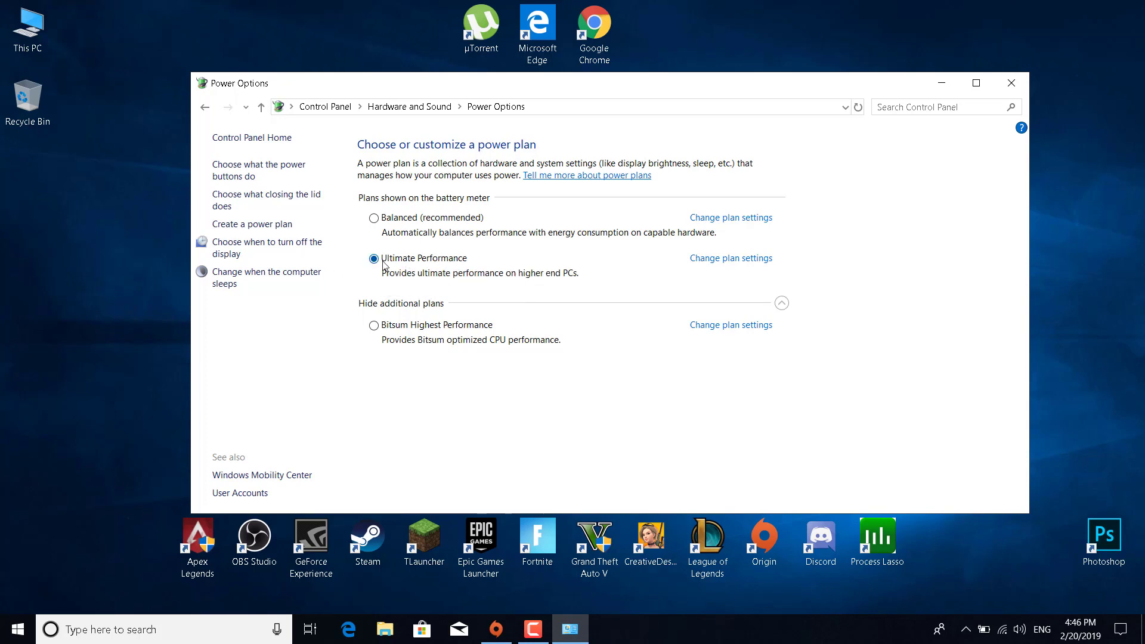
click(1016, 84)
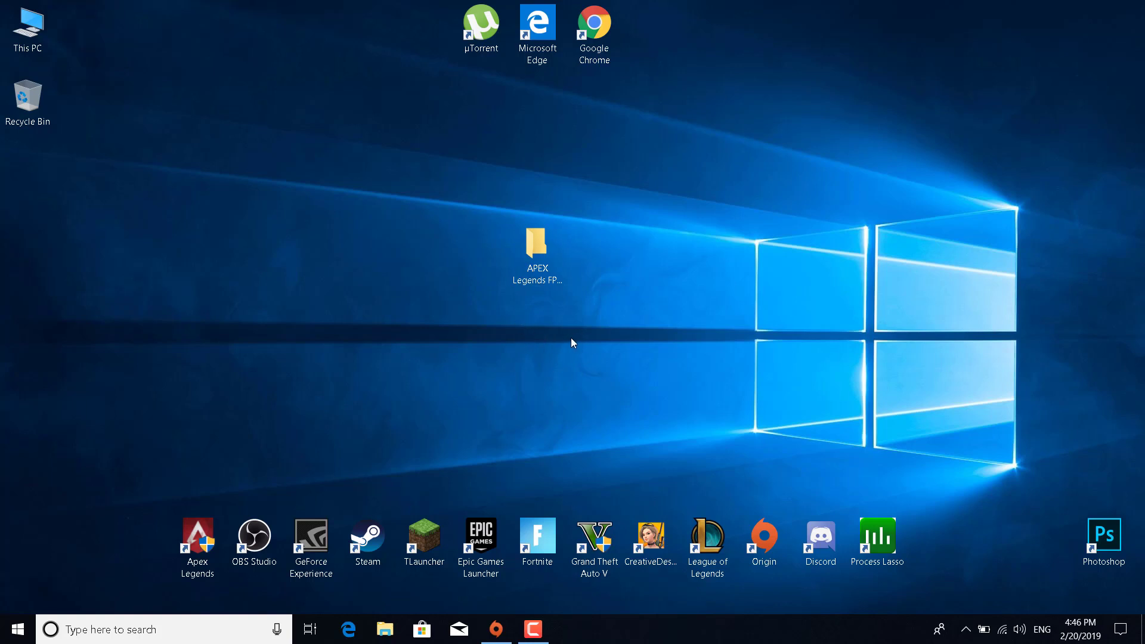
- Open the "APEX Legends FPS BOOST by BoostedAnimal" folder from the desktop
click(536, 263)
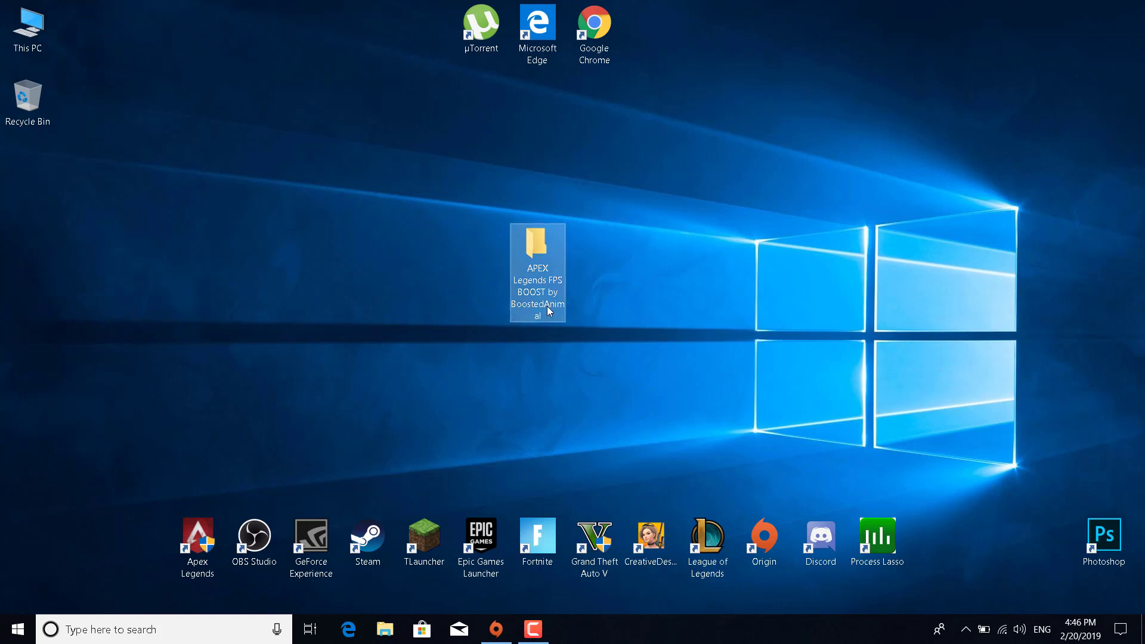
click(529, 345)
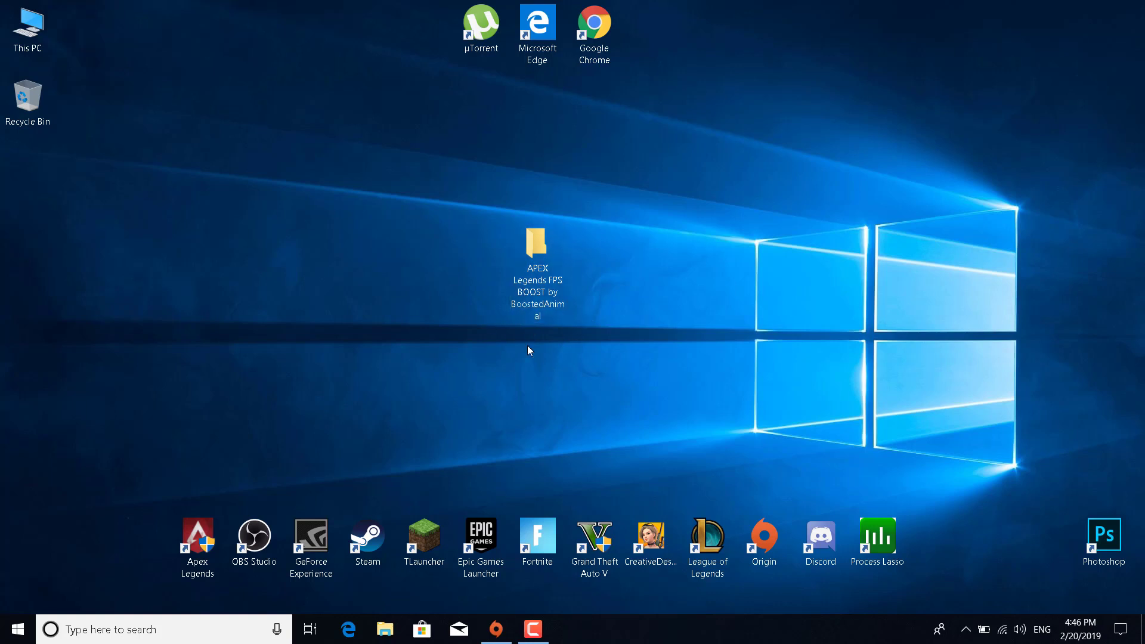
double_click(516, 244)
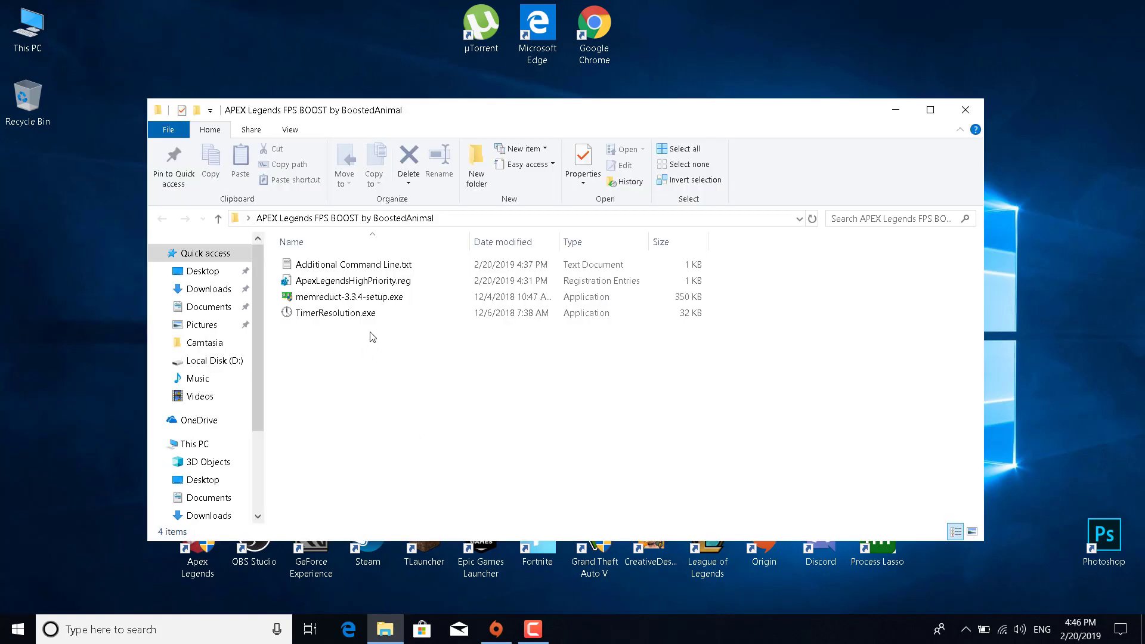
- Merge ApexLegendsHighPriority.reg from the folder into the Windows registry
double_click(406, 286)
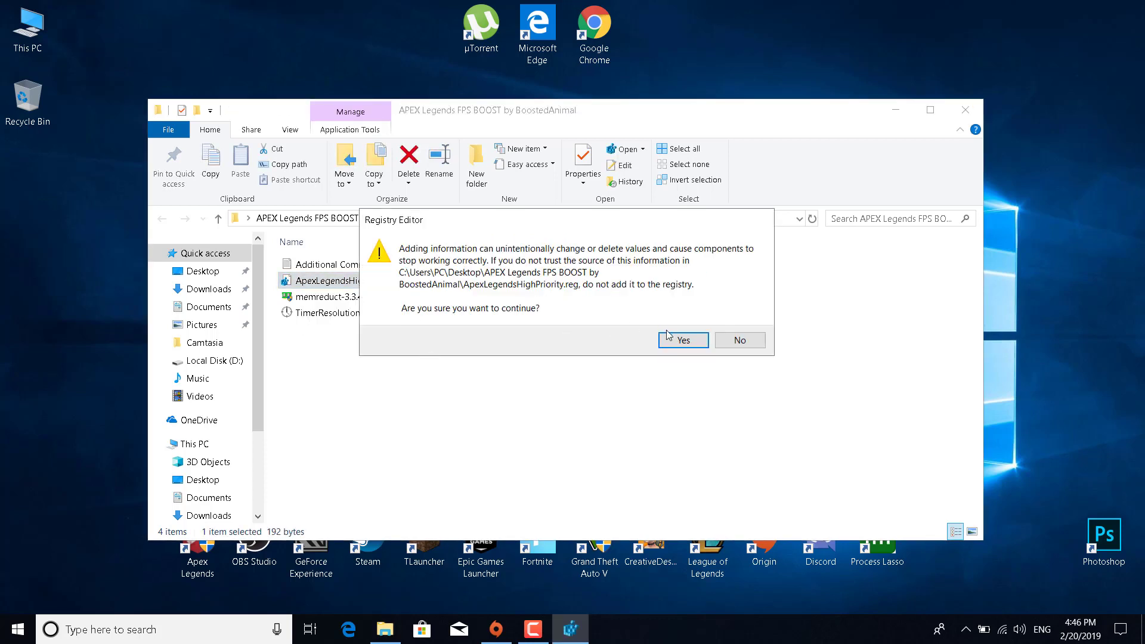
click(684, 341)
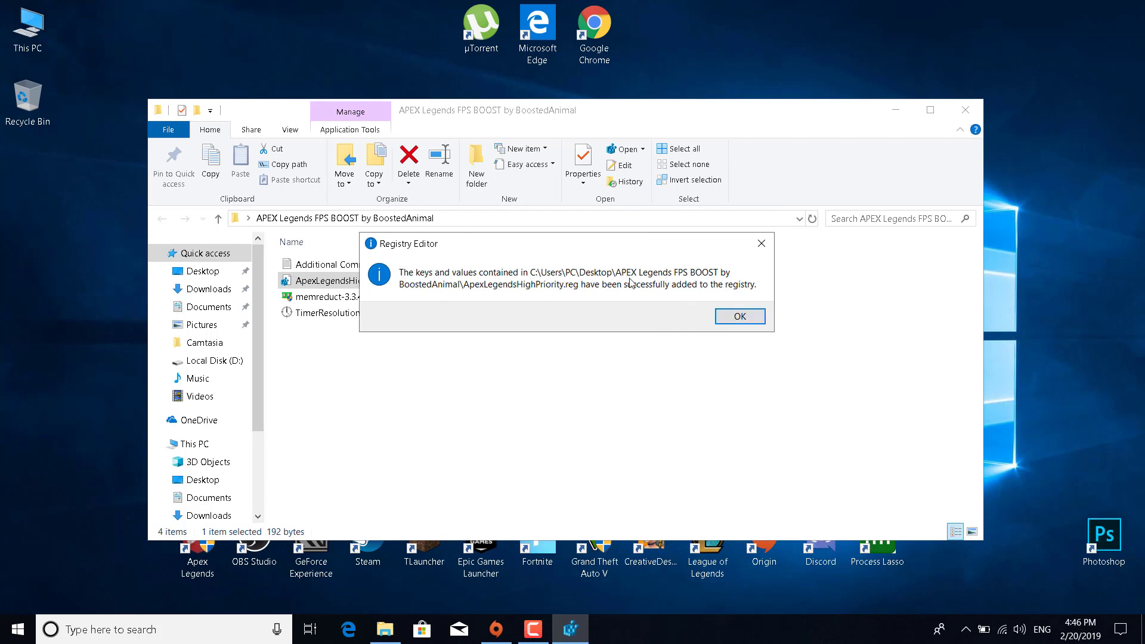
click(738, 317)
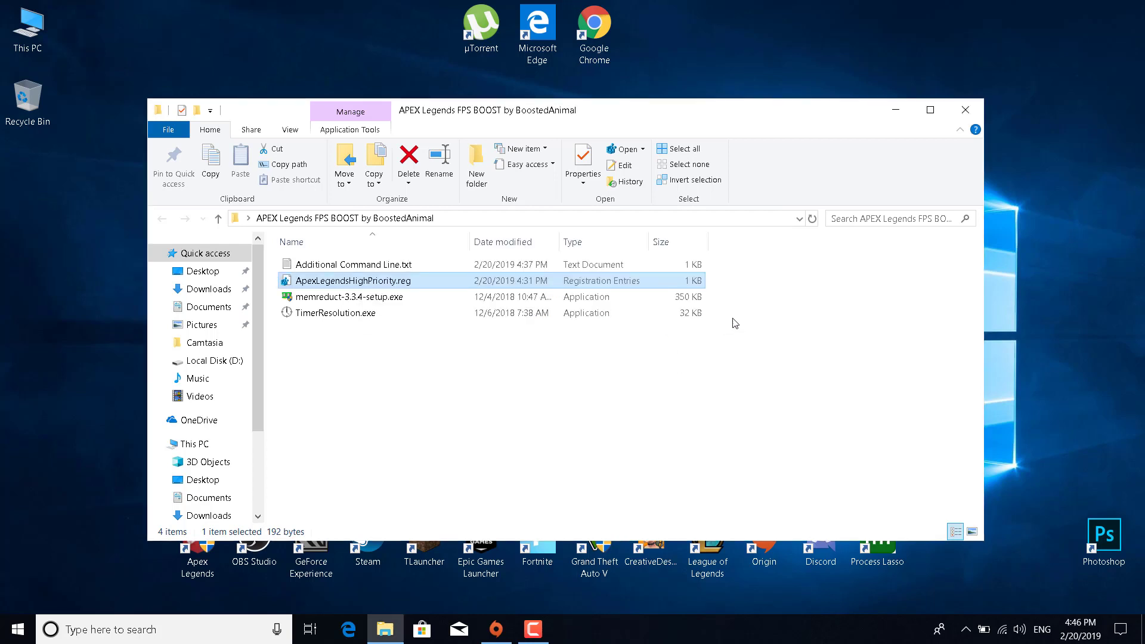
drag(838, 109, 866, 102)
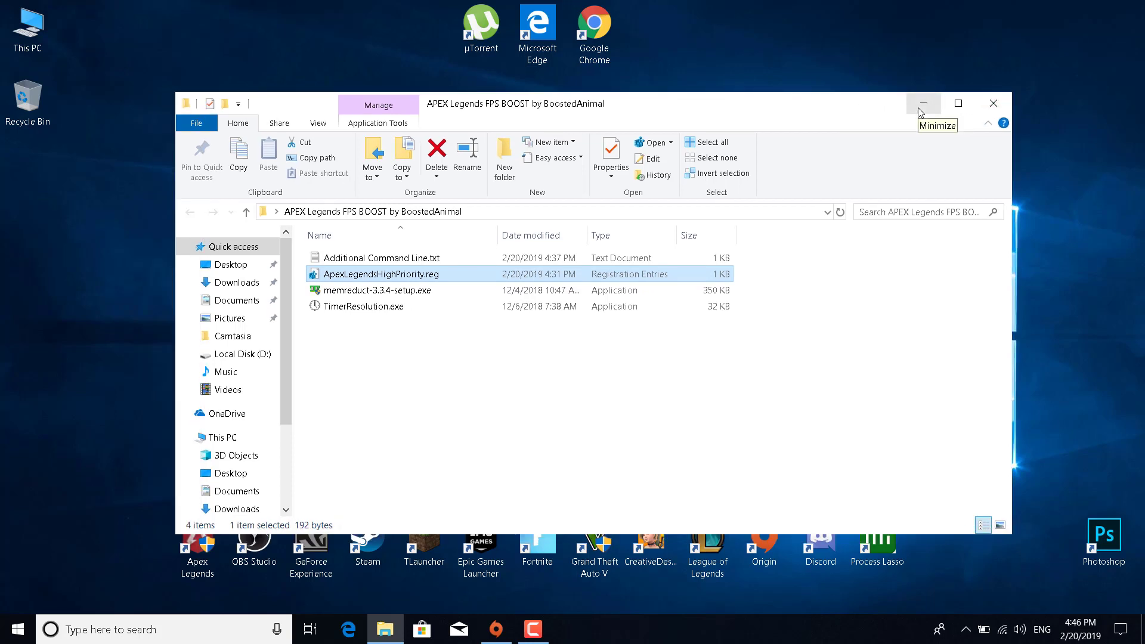
click(633, 393)
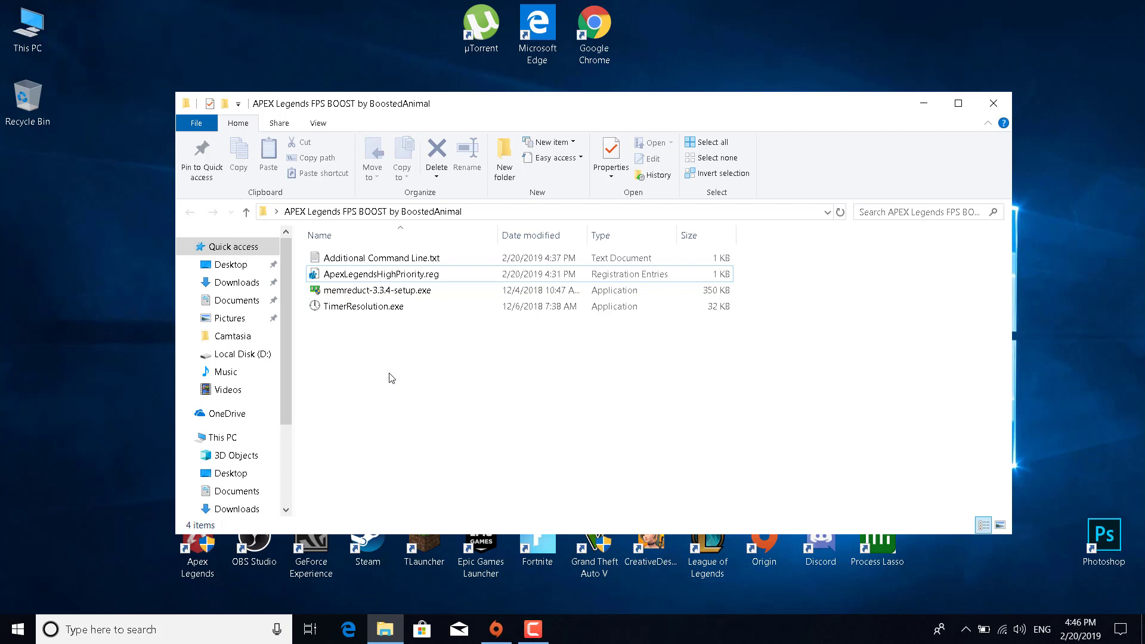
- Install Mem Reduct from memreduct-3.3.4-setup.exe with the default components and run it once setup finishes
double_click(382, 292)
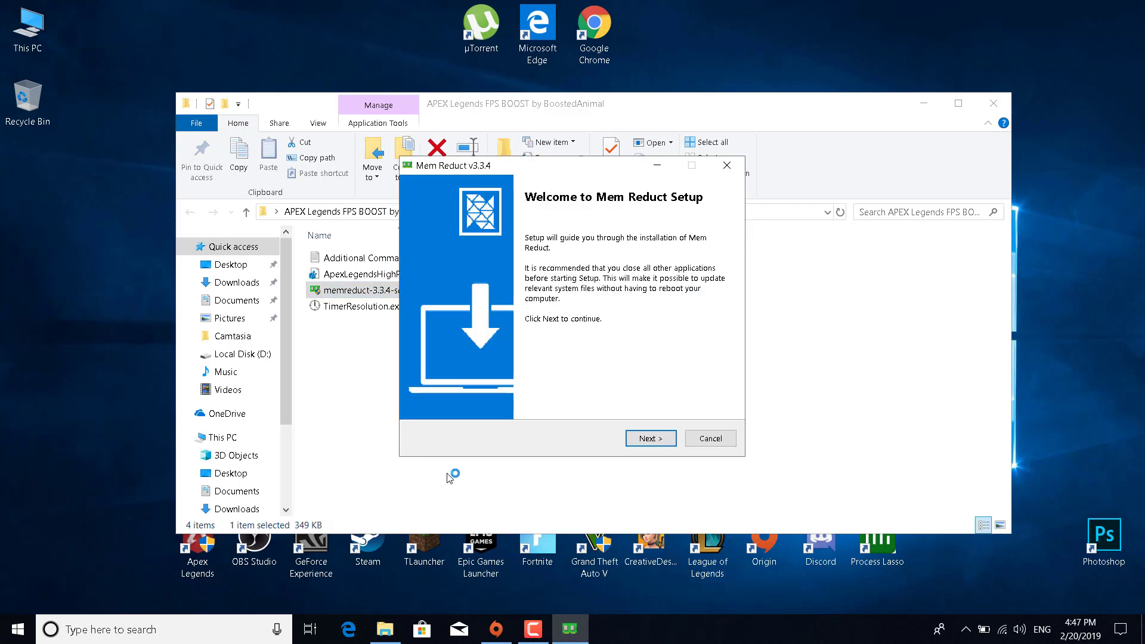
click(640, 444)
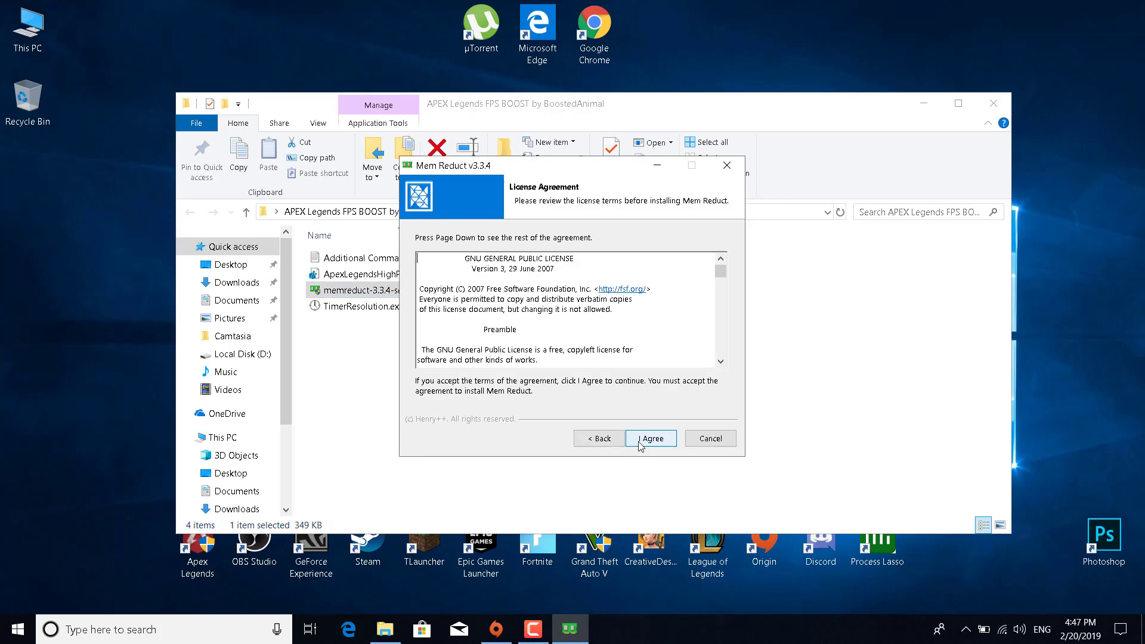
click(639, 444)
click(658, 443)
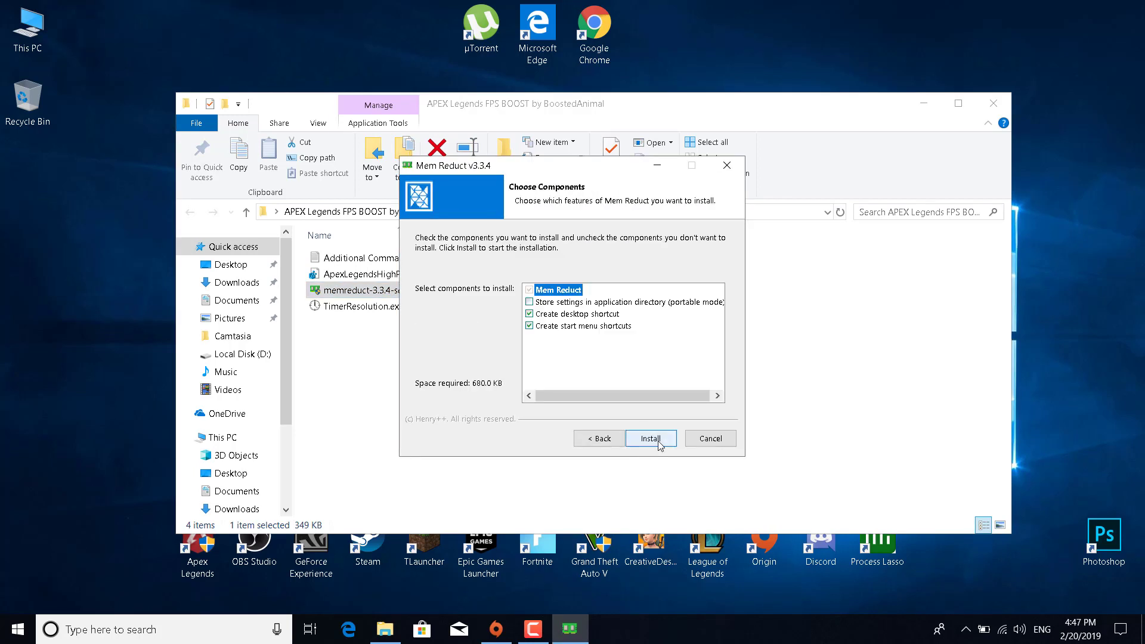
click(659, 442)
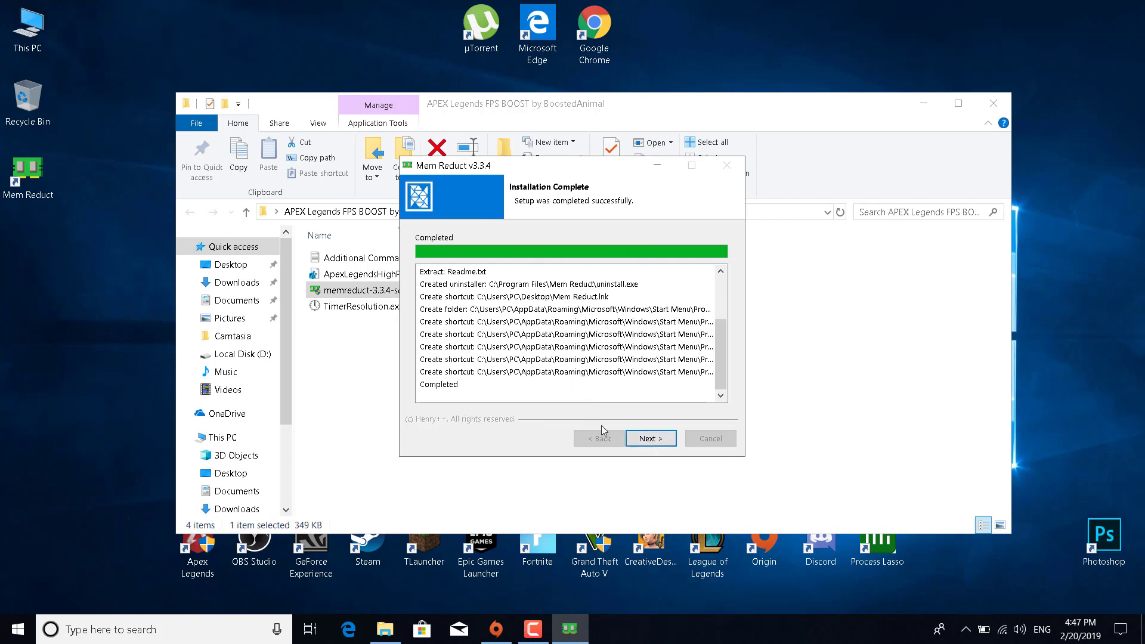
click(650, 438)
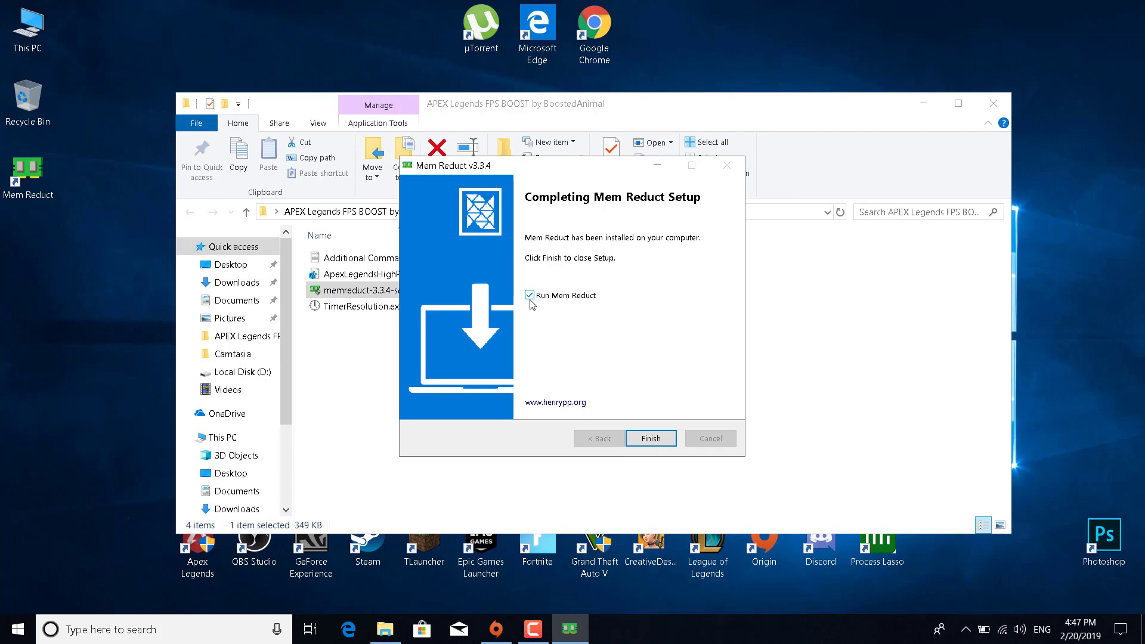
click(651, 438)
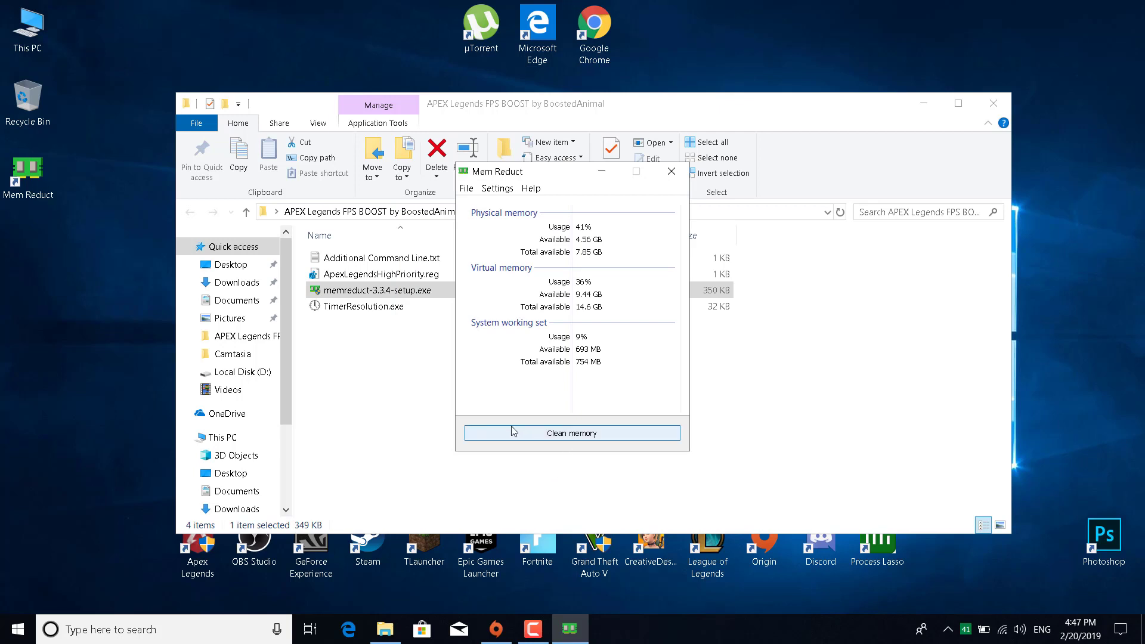
- Clean the system memory with Mem Reduct and return to the FPS boost folder
click(550, 436)
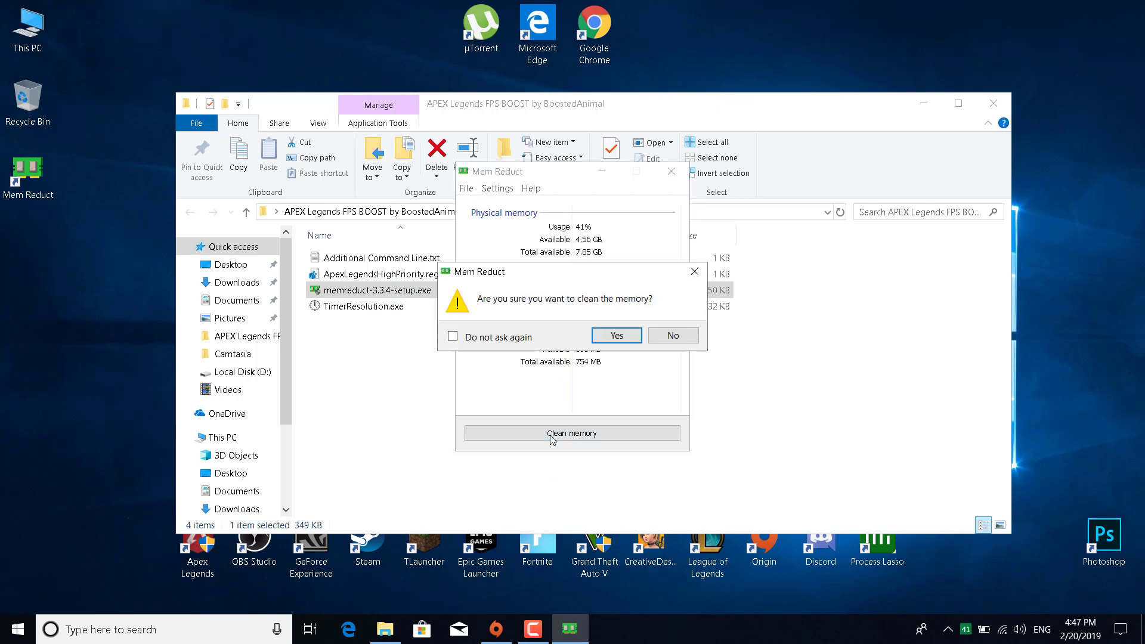
click(609, 335)
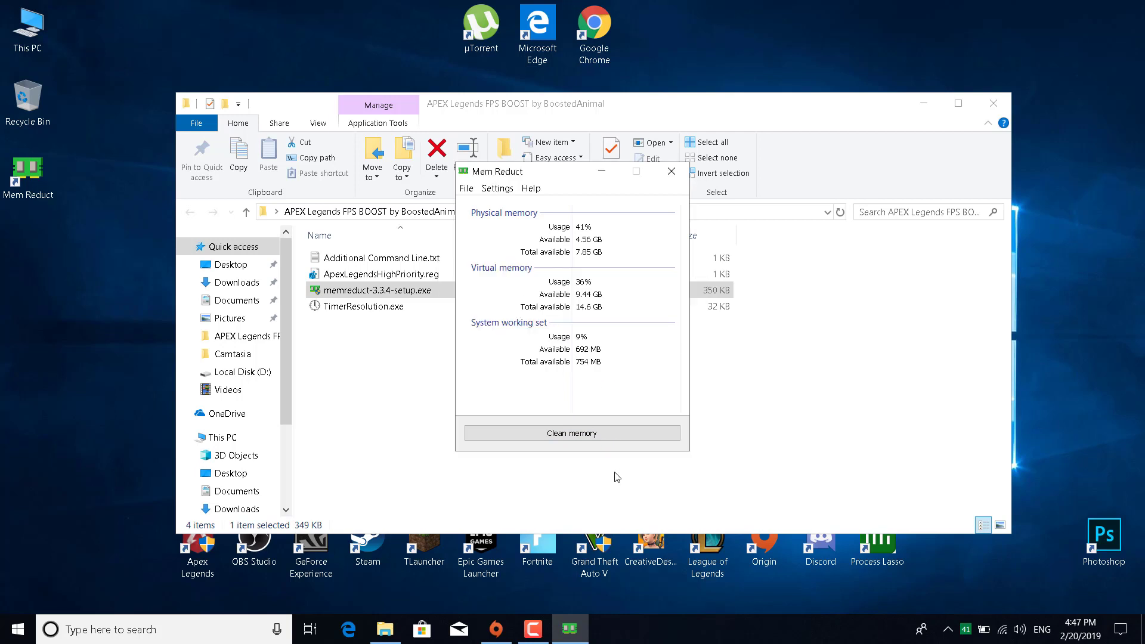
right_click(615, 474)
click(547, 446)
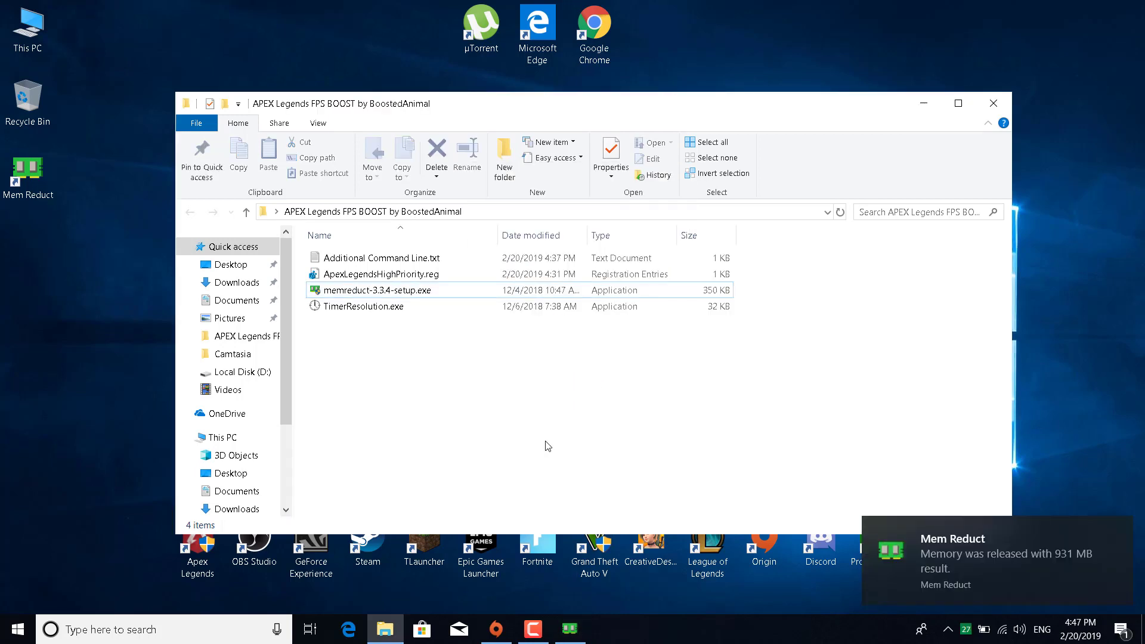
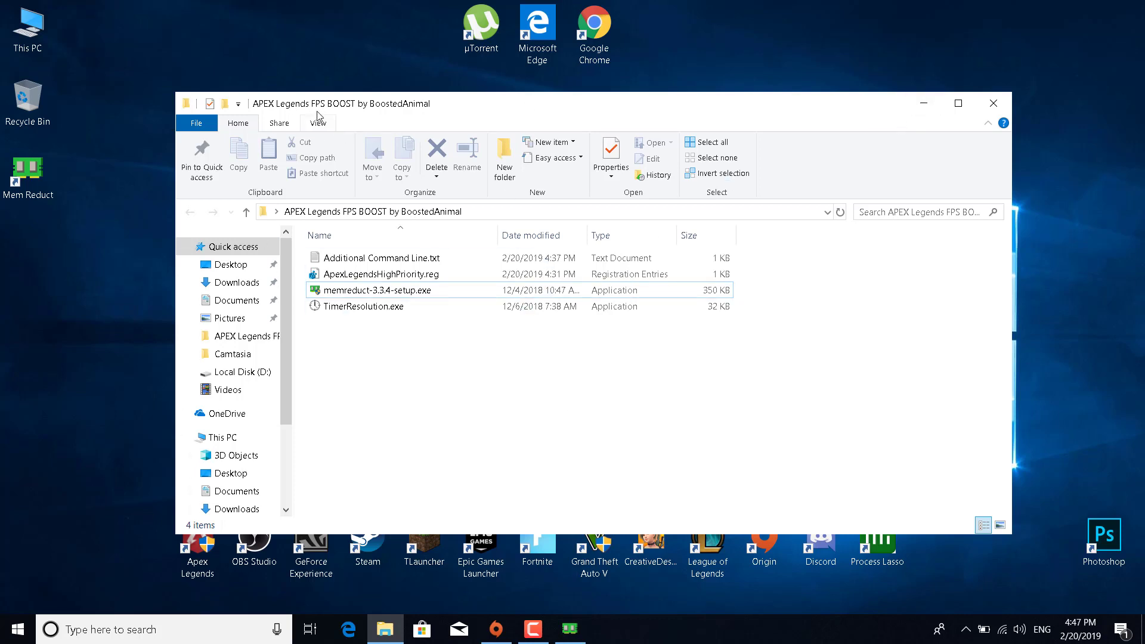
- Open Additional Command Line.txt from the folder and move its Notepad window over the folder
right_click(469, 430)
click(348, 337)
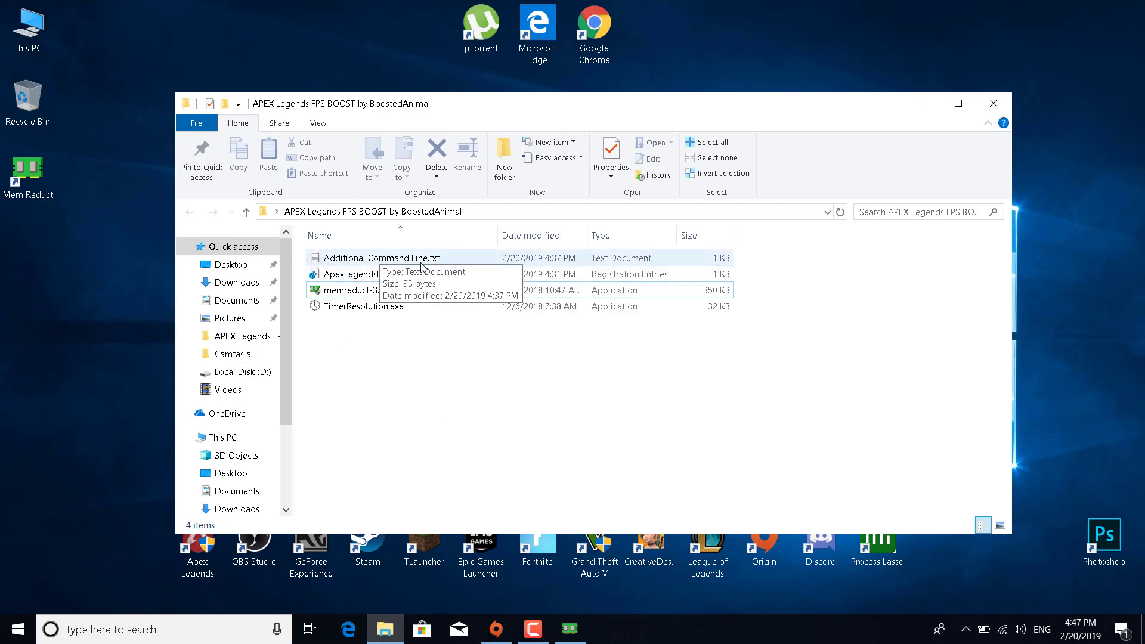
double_click(353, 260)
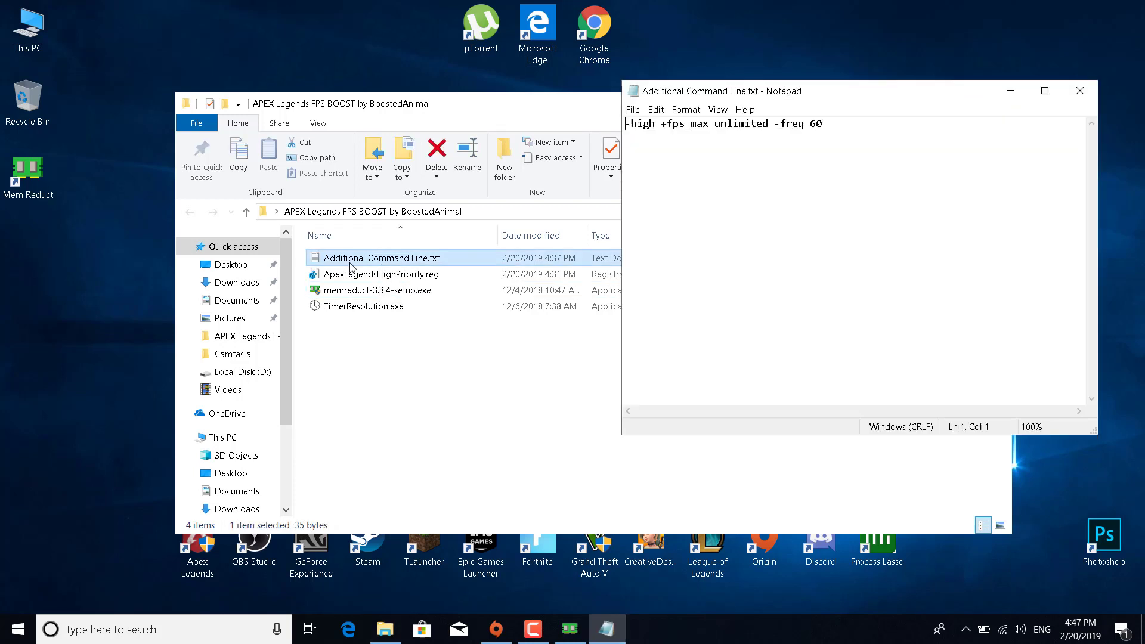
drag(844, 90, 617, 135)
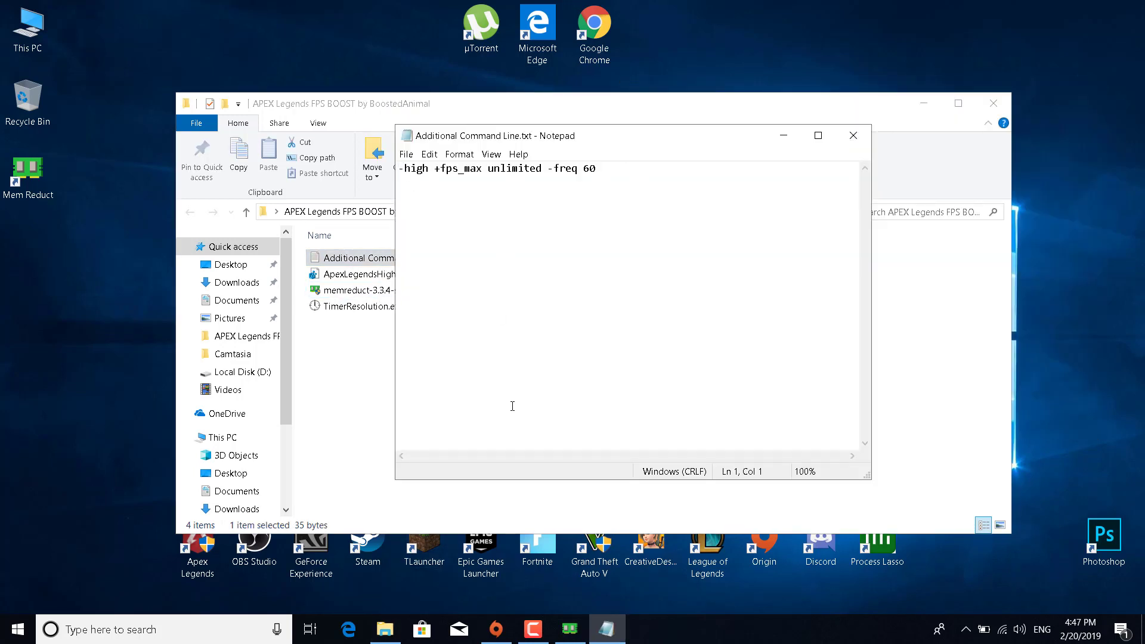
- Close the Mem Reduct window and switch to the game library in Origin
right_click(569, 628)
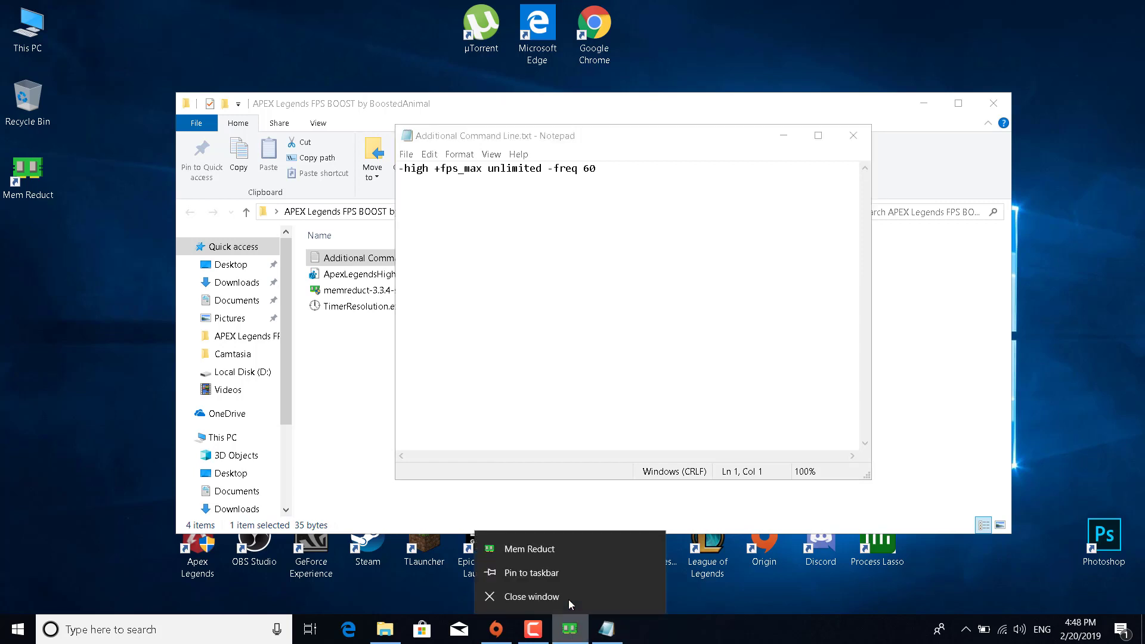
click(568, 599)
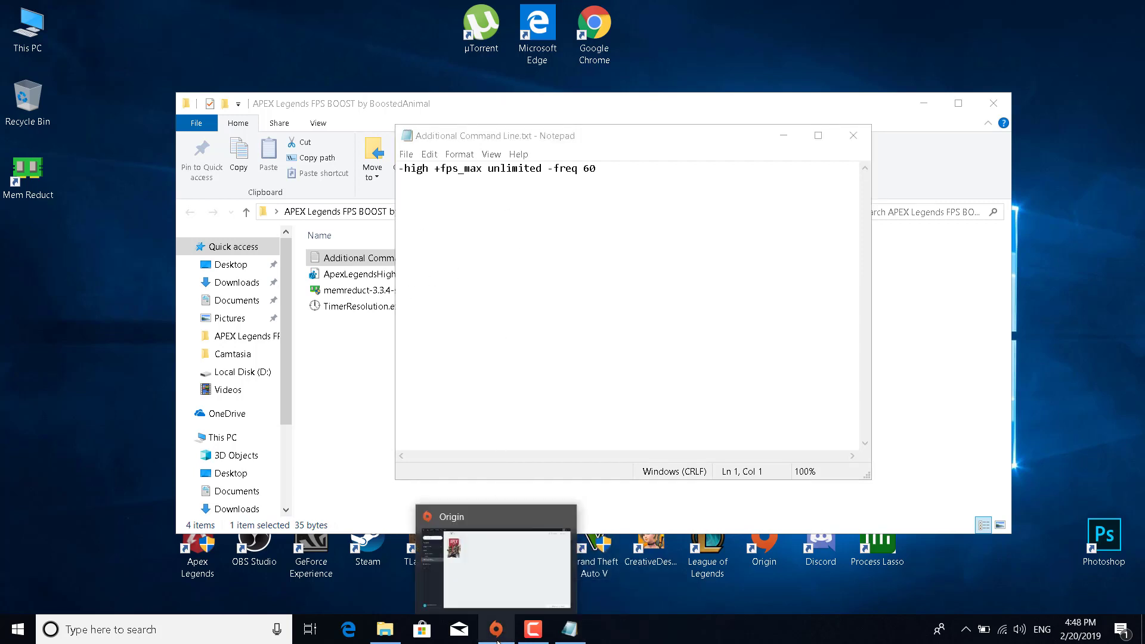
click(528, 567)
mouse_move(448, 8)
mouse_down()
mouse_move(513, 53)
mouse_move(451, 3)
mouse_up()
- Copy the line "-high +fps_max unlimited -freq 60" from the Notepad file and close Notepad
click(569, 629)
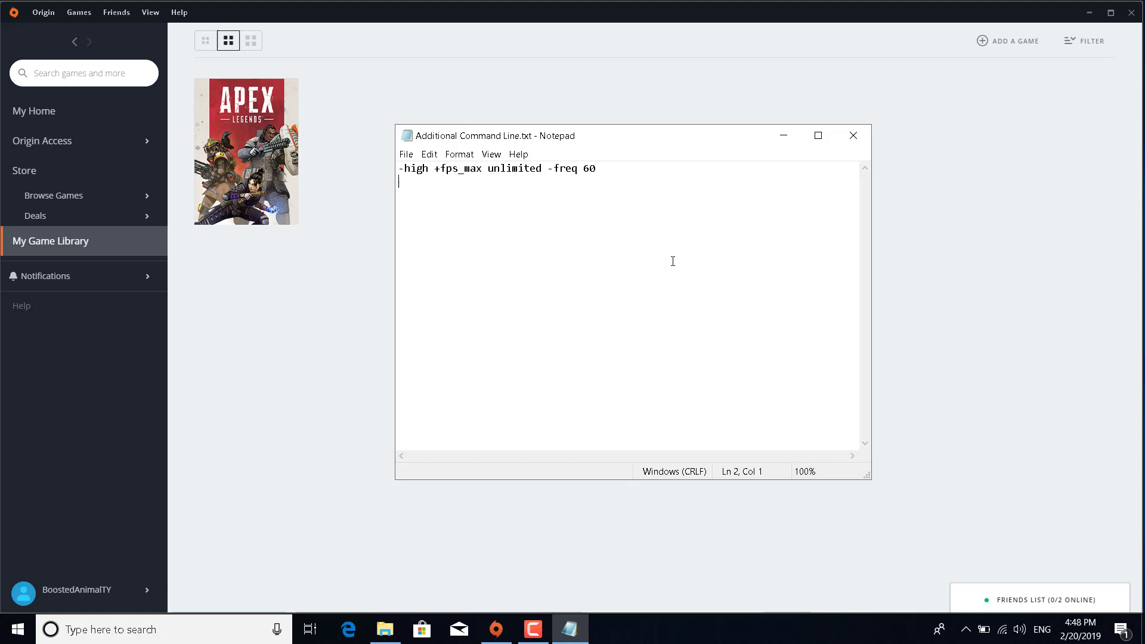
drag(642, 183, 364, 134)
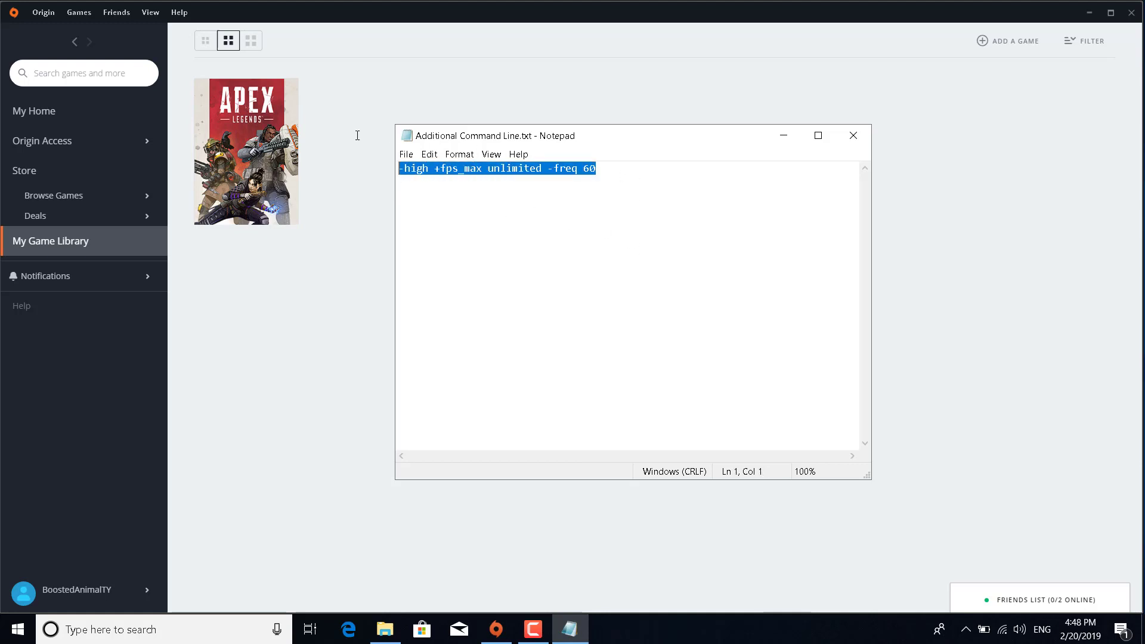
right_click(510, 168)
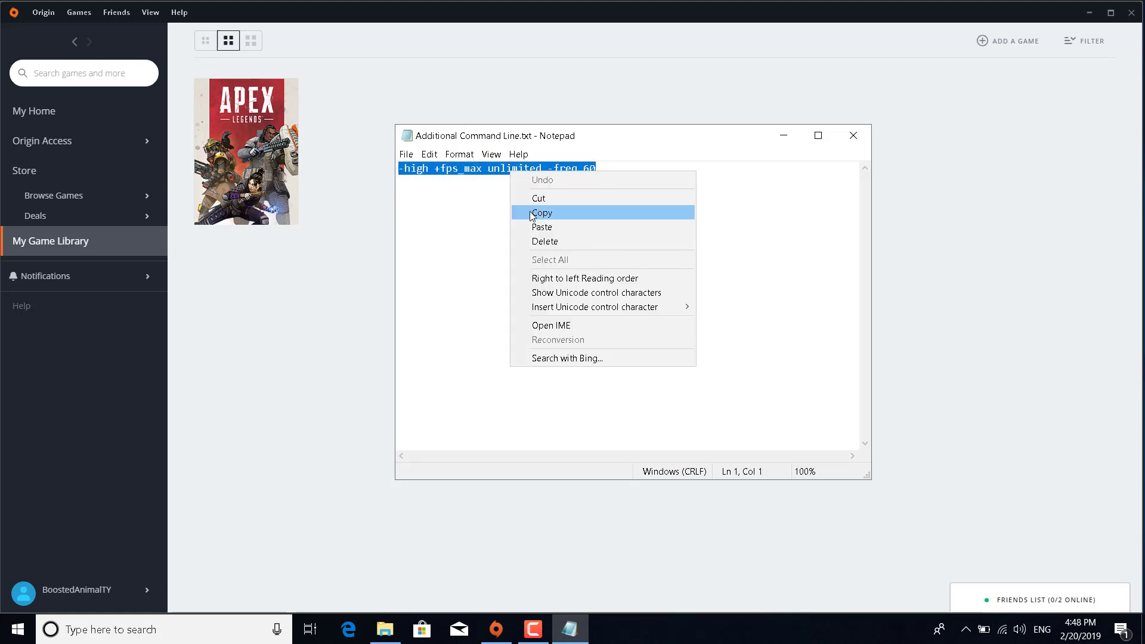
click(533, 213)
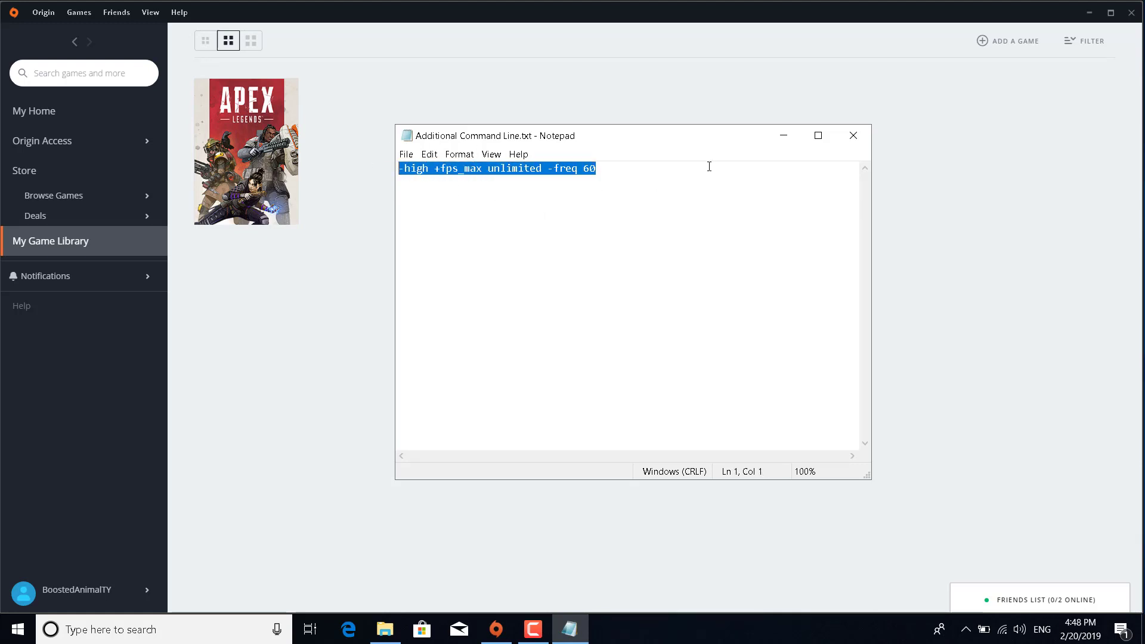
click(856, 135)
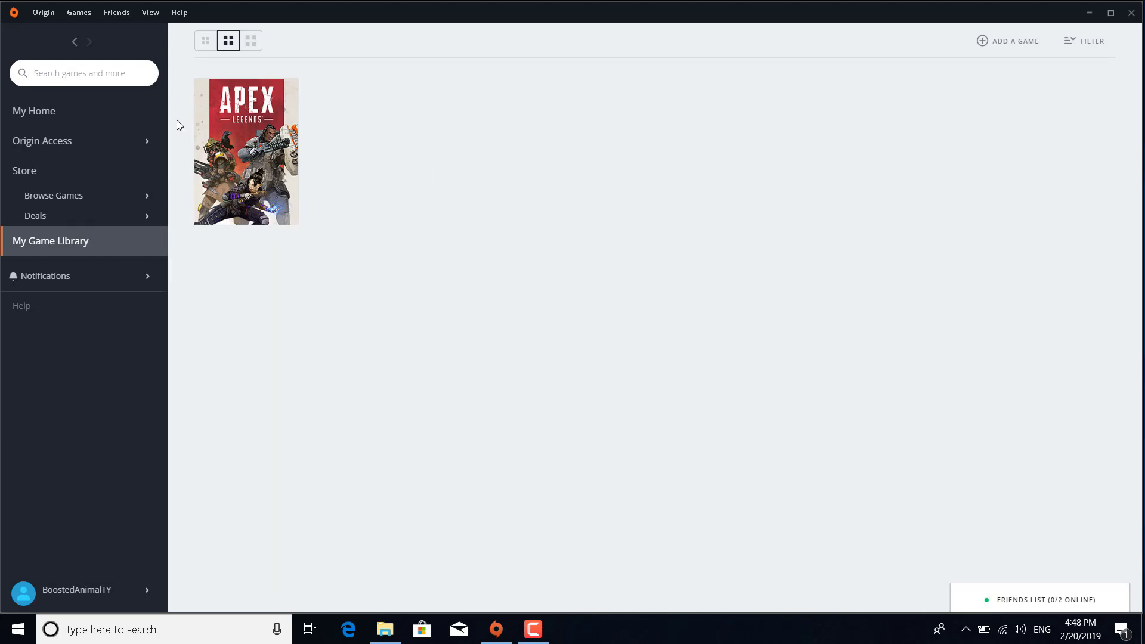
- Open the advanced launch options in the game properties of Apex Legends
right_click(242, 166)
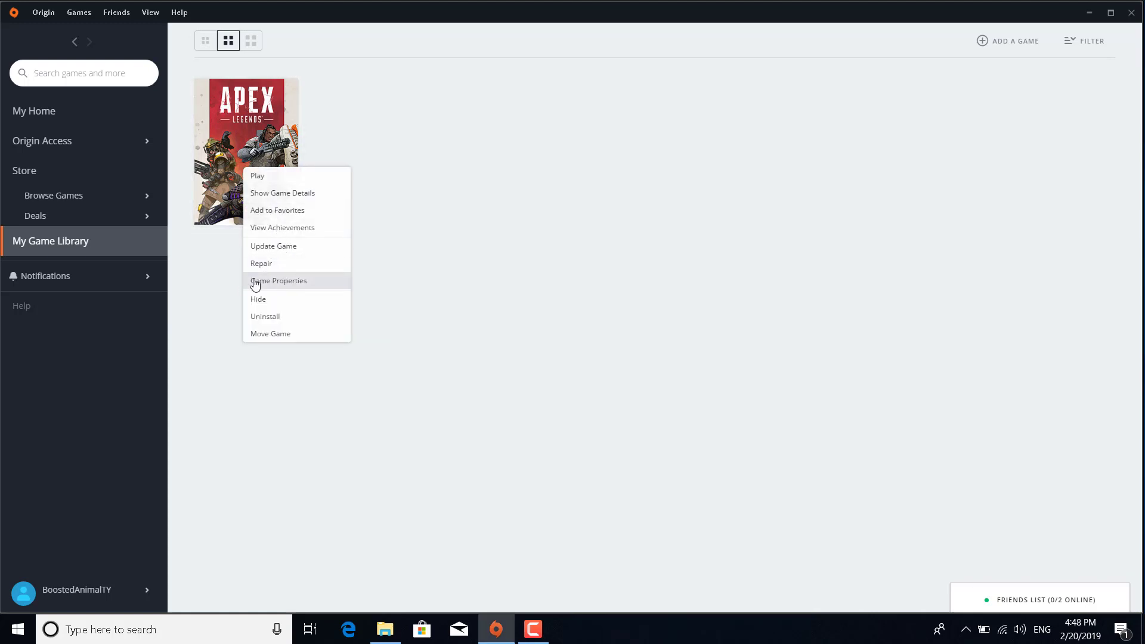
click(273, 283)
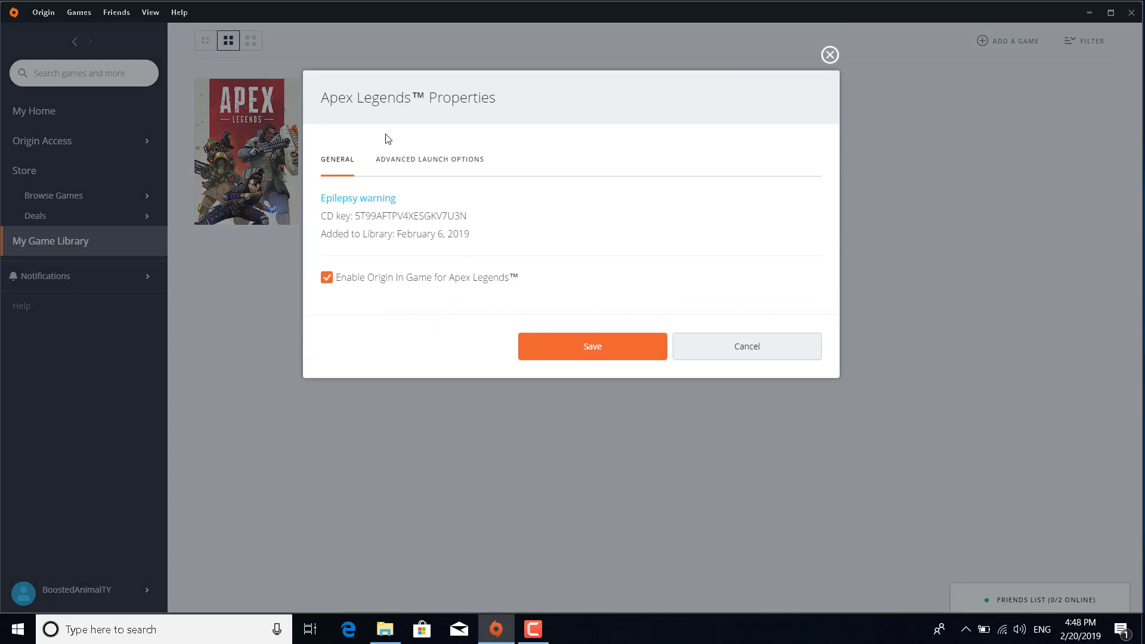
click(435, 173)
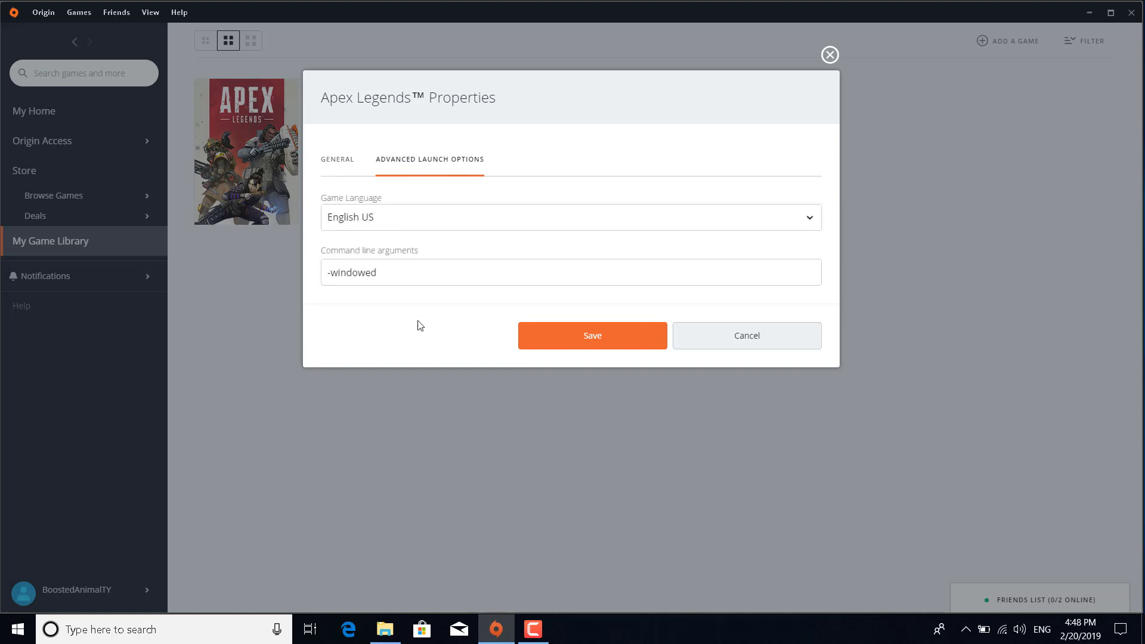
- Replace the command line arguments with "-high +fps_max unlimited -freq 60", save the game properties and close Origin
click(373, 272)
triple_click(410, 271)
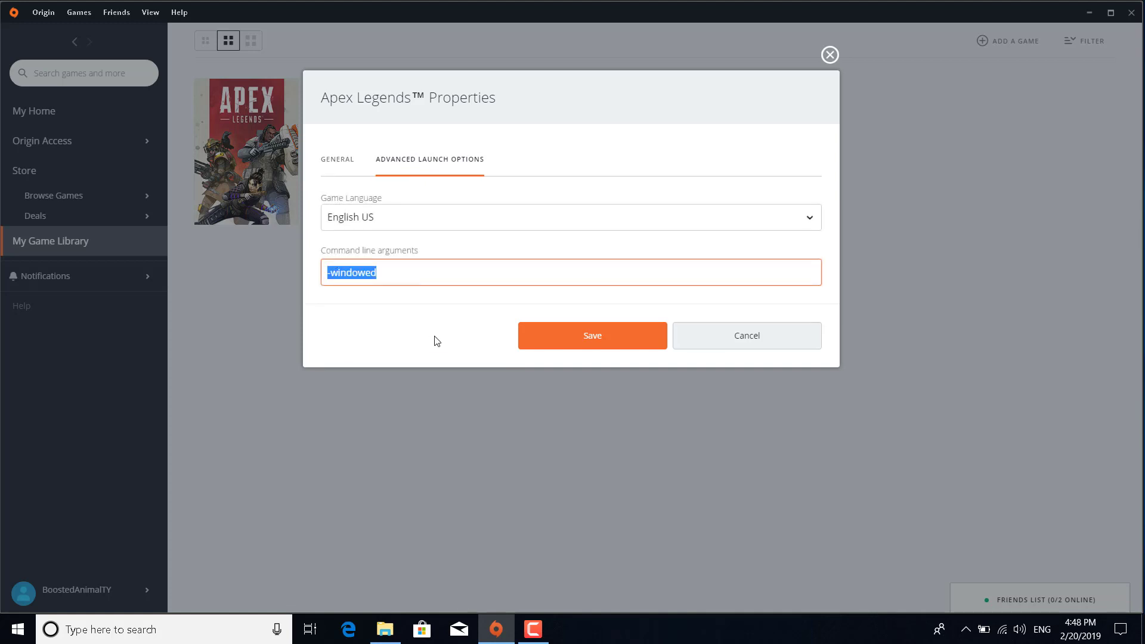
key(ctrl+v)
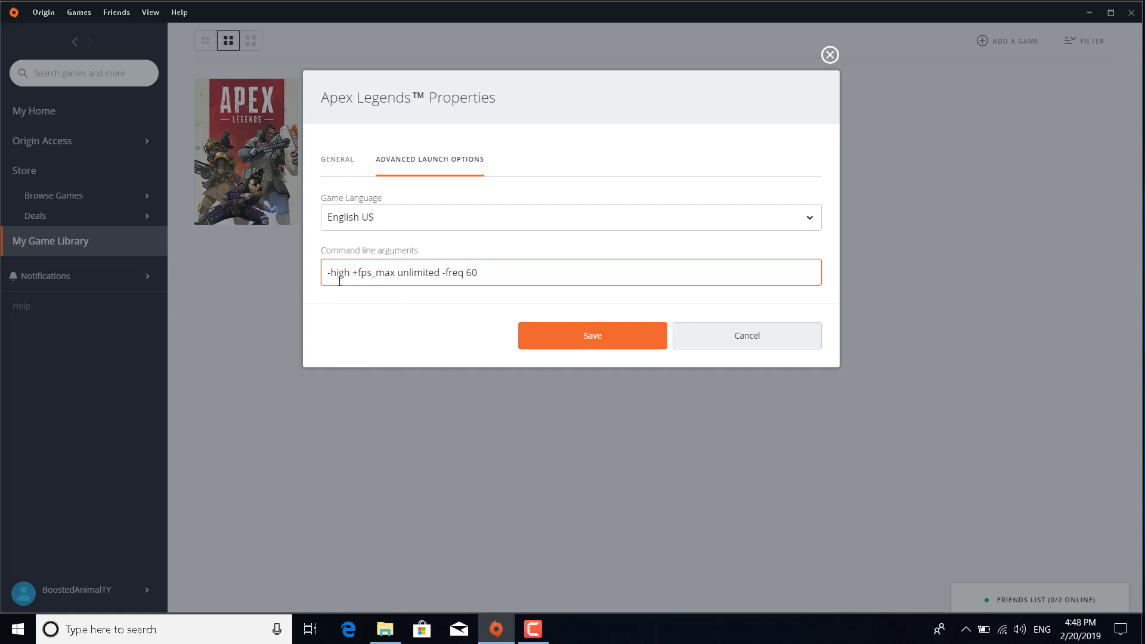
click(360, 329)
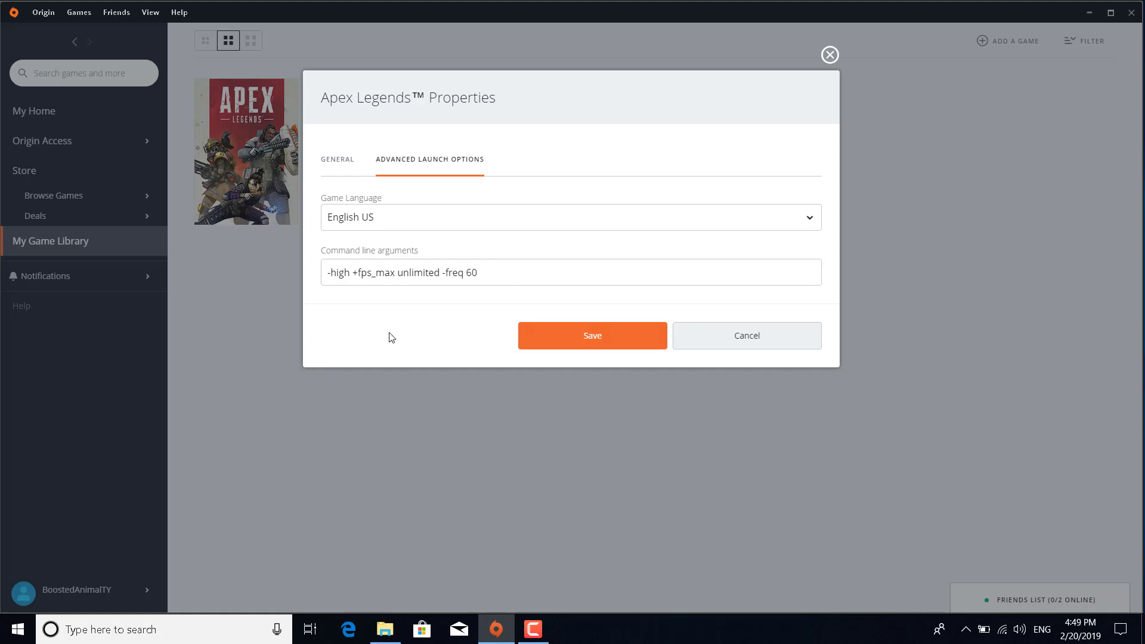
click(604, 347)
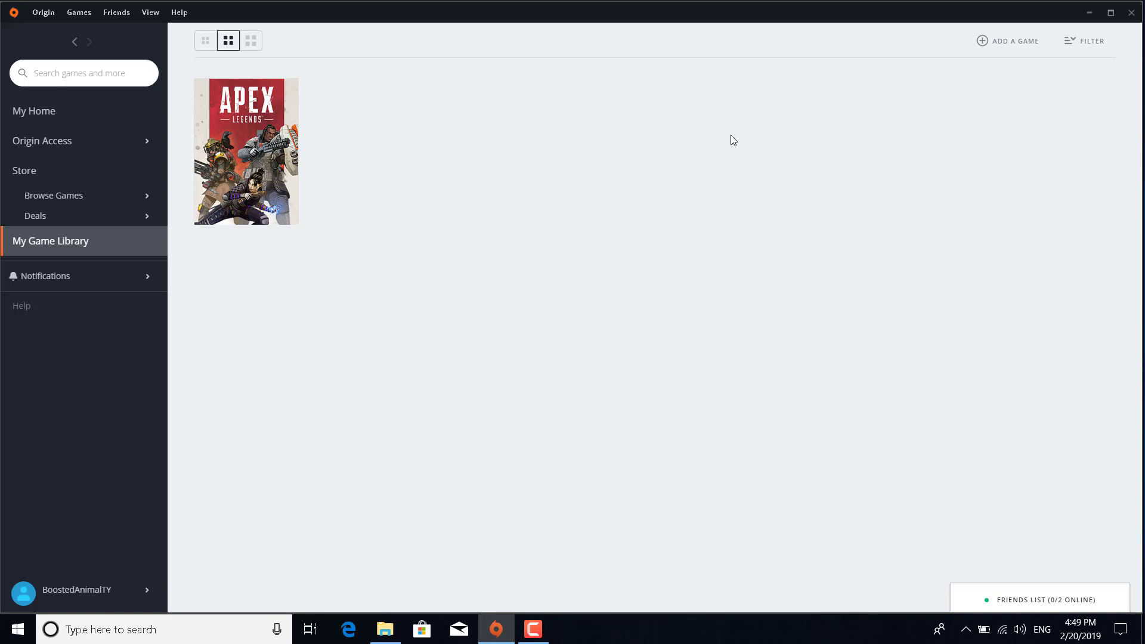
click(1129, 14)
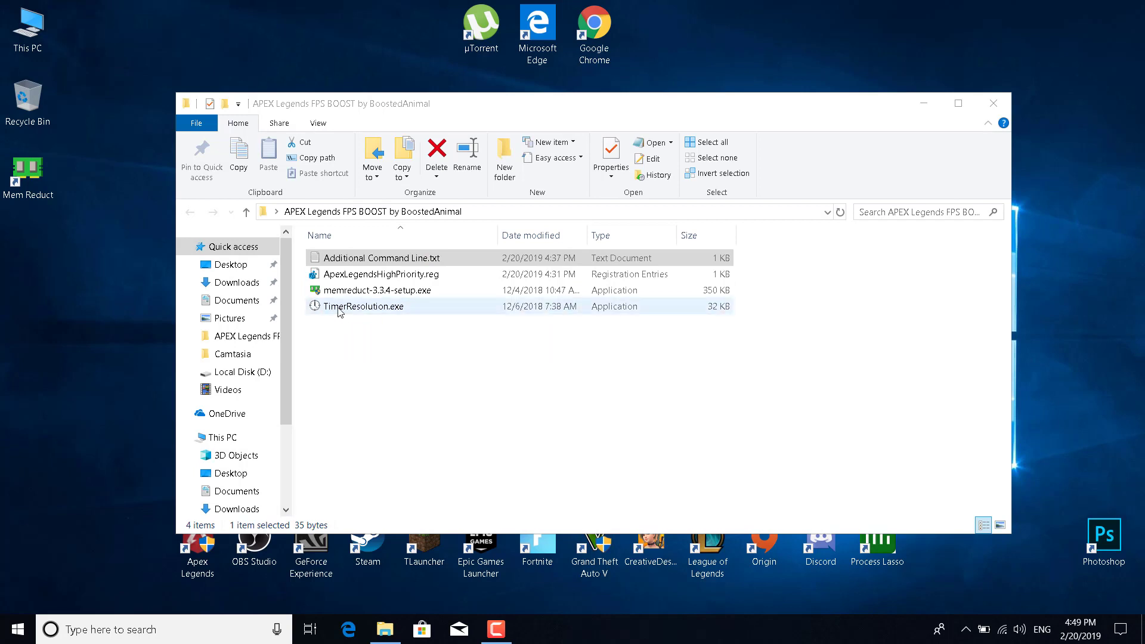
- Run TimerResolution.exe from the FPS boost folder, minimize the folder and set the timer to its maximum resolution
double_click(380, 315)
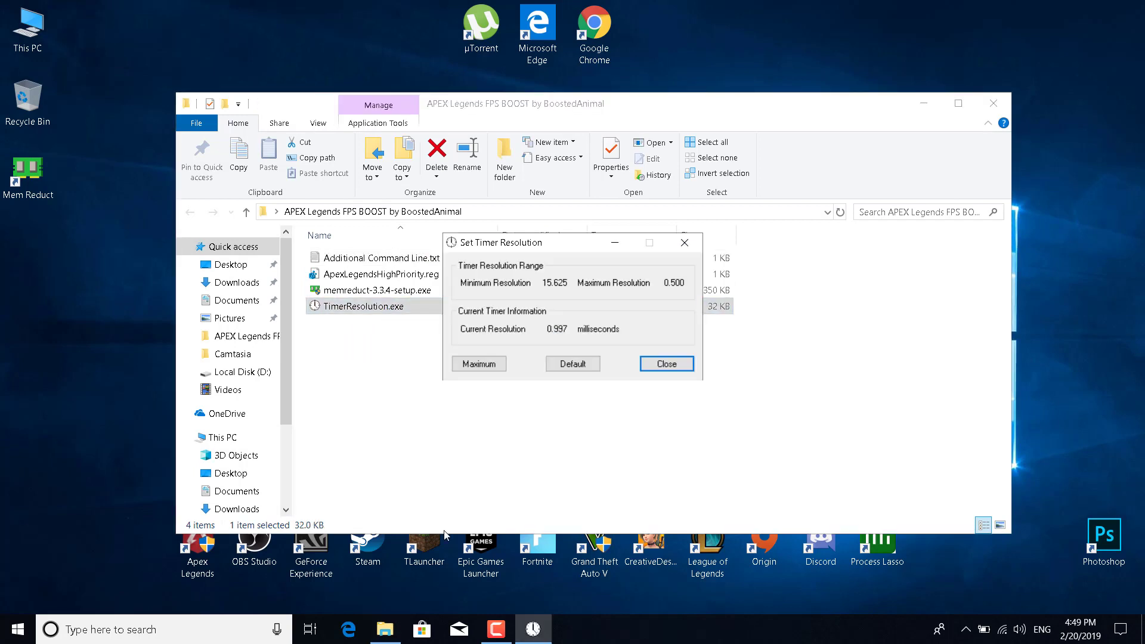
click(923, 104)
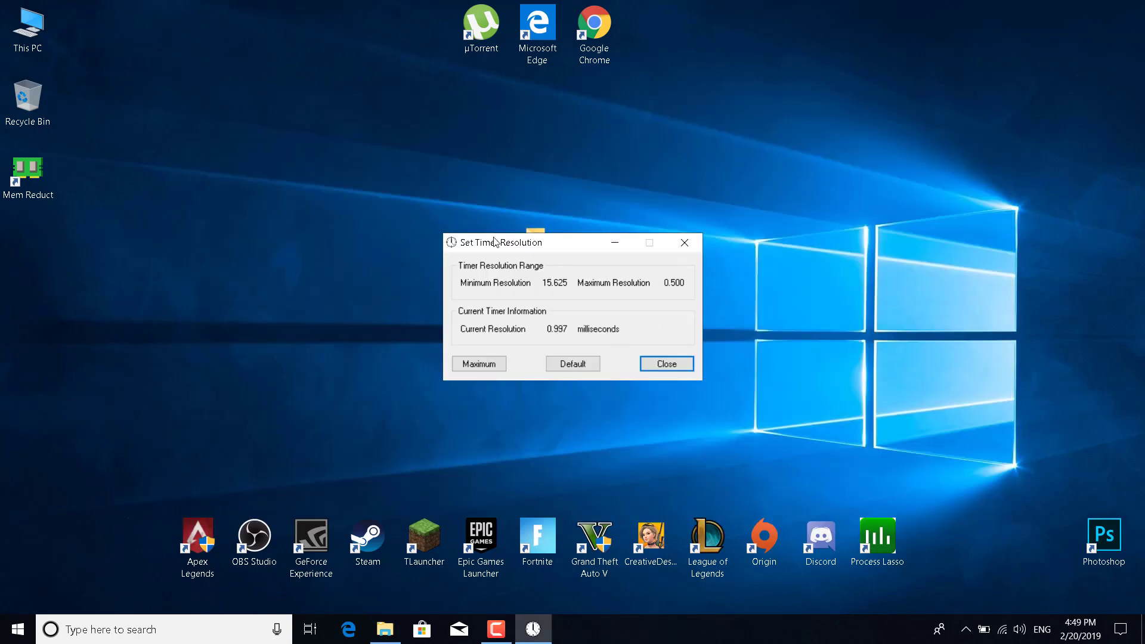
click(480, 368)
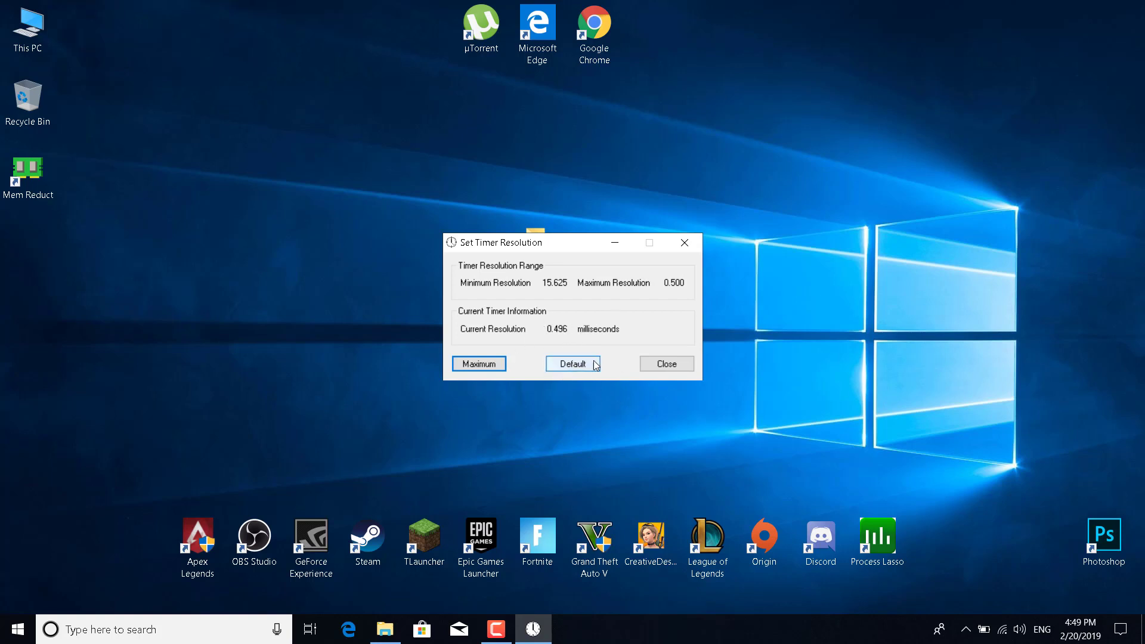
- Restore the default timer resolution and close the Set Timer Resolution window
click(567, 365)
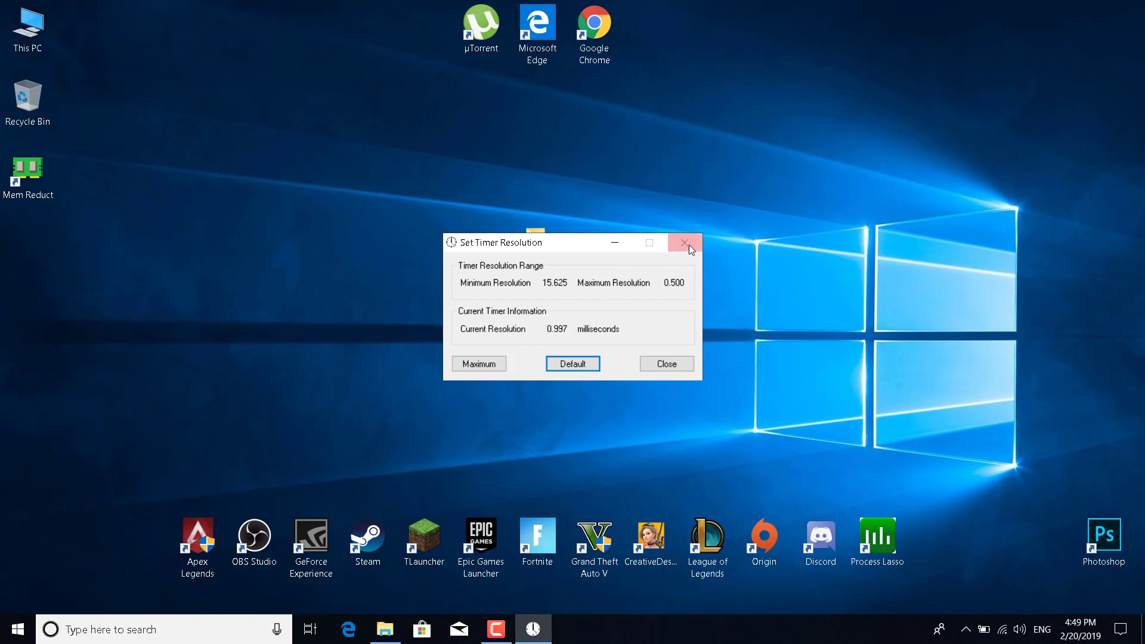
right_click(572, 410)
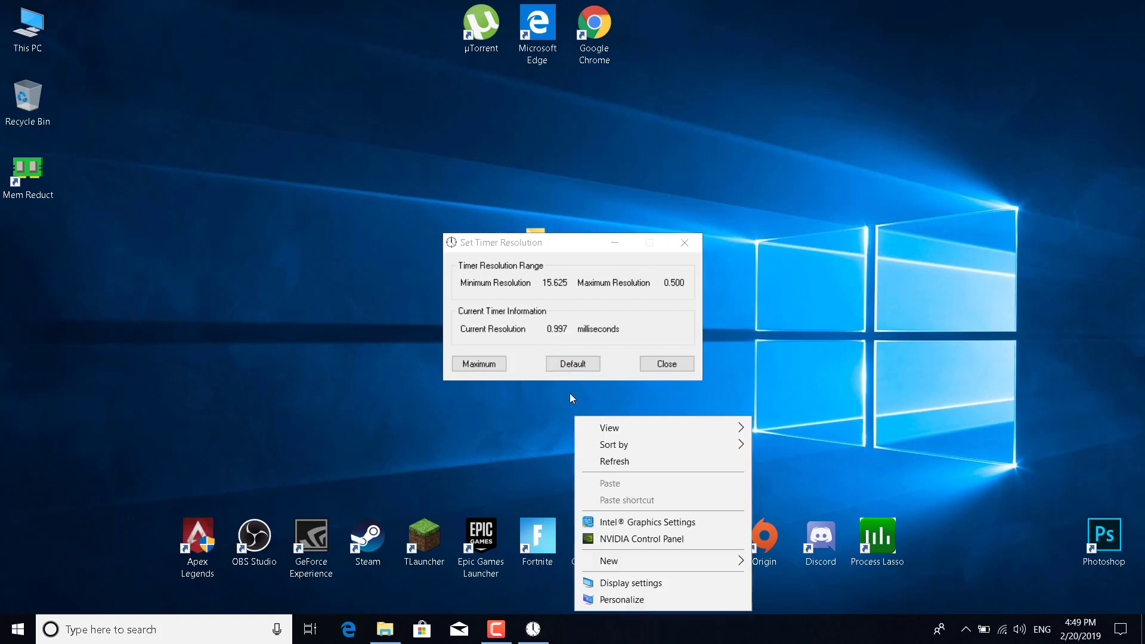
click(554, 333)
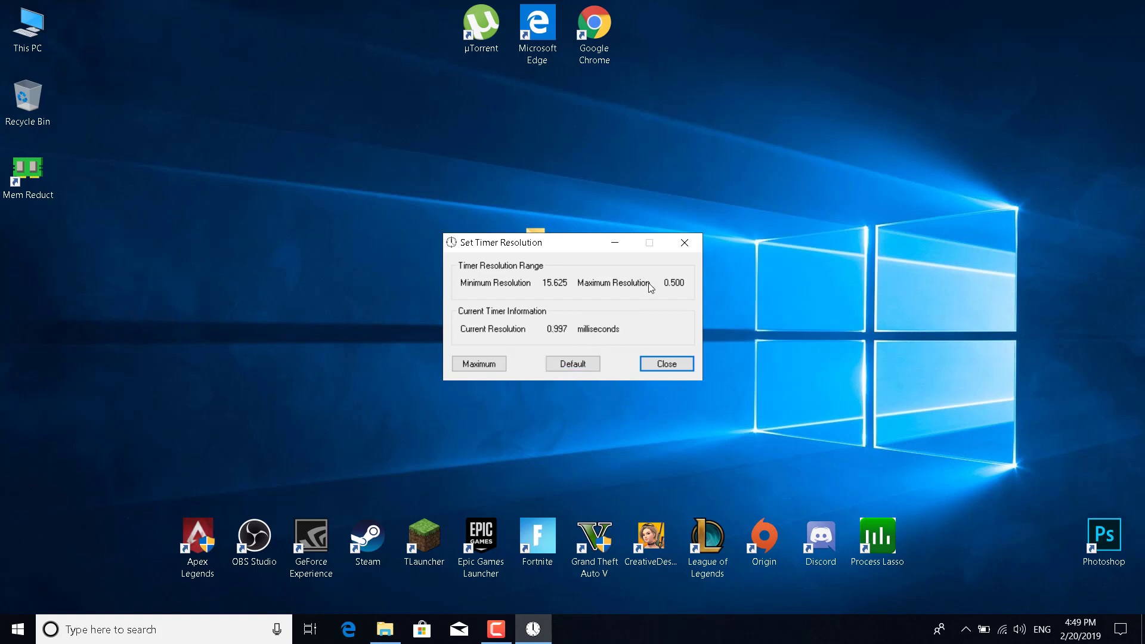
click(688, 246)
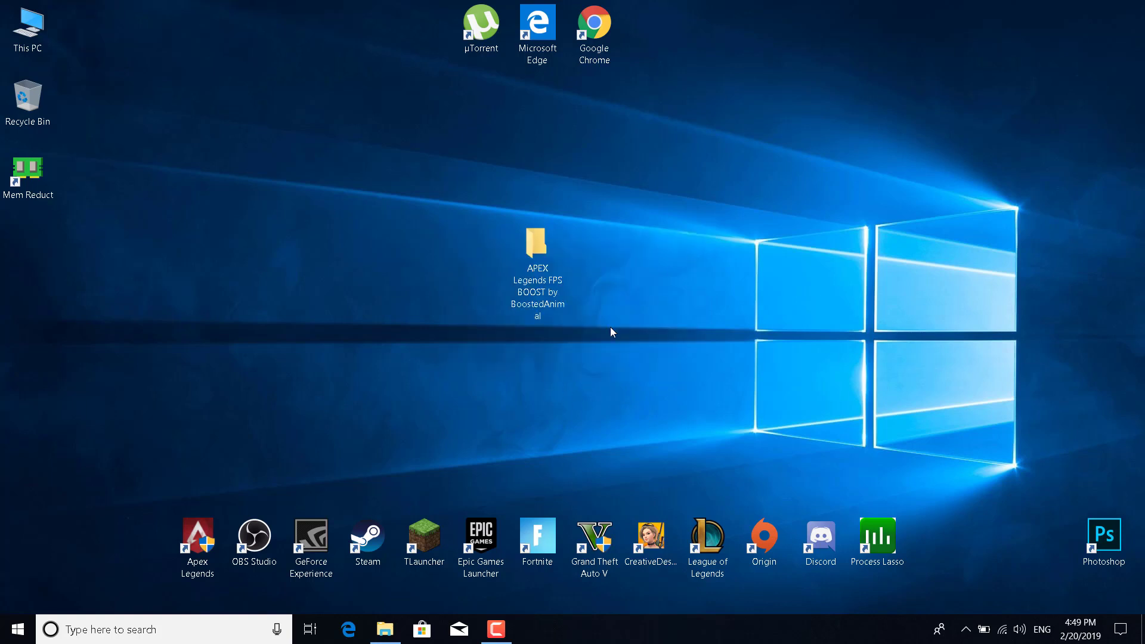